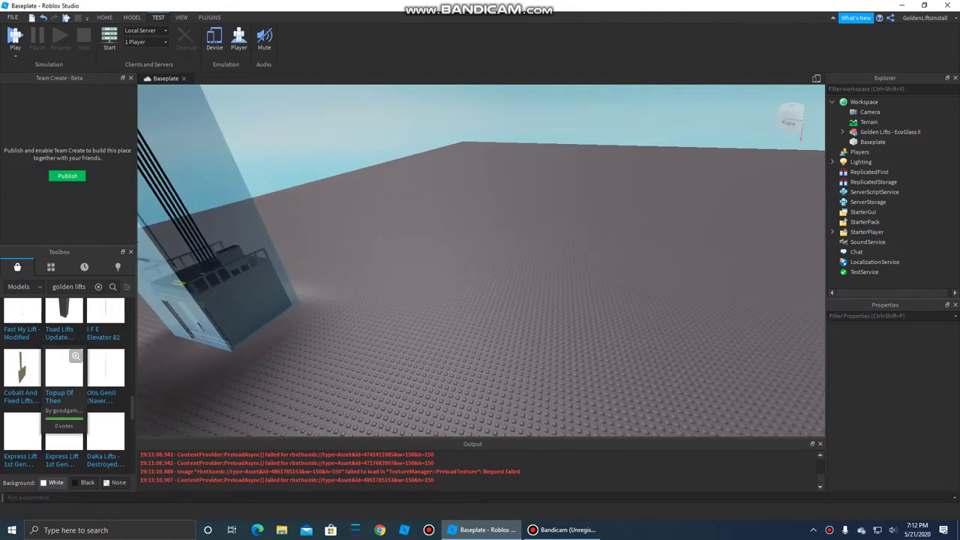
- Browse the golden lifts model results in the Toolbox for Golden Lifts elevators
{"action": "scroll", "coordinate": [105, 345], "scroll_direction": "down", "scroll_amount": 4}
{"action": "key", "text": "a"}
{"action": "key", "text": "s"}
{"action": "scroll", "coordinate": [101, 360], "scroll_direction": "up", "scroll_amount": 5}
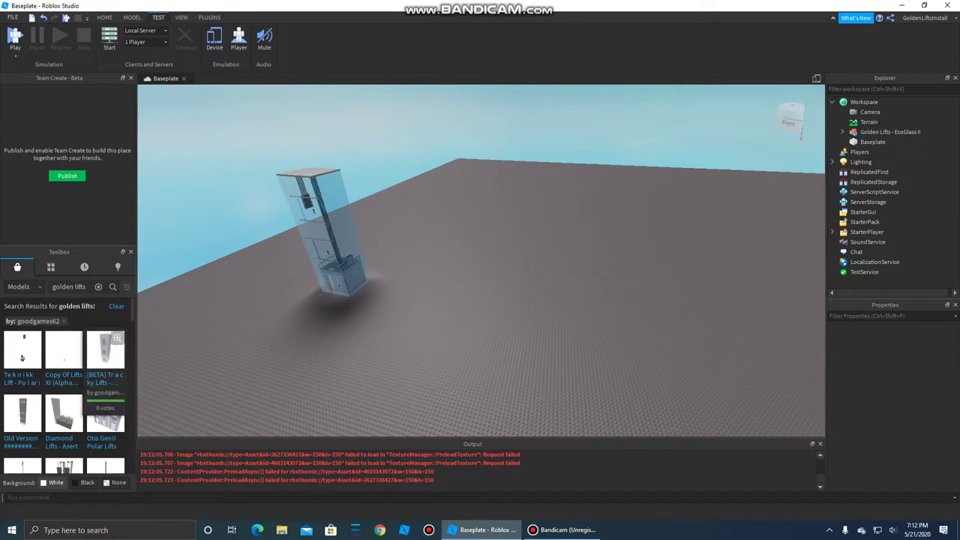
{"action": "scroll", "coordinate": [22, 358], "scroll_direction": "down", "scroll_amount": 5}
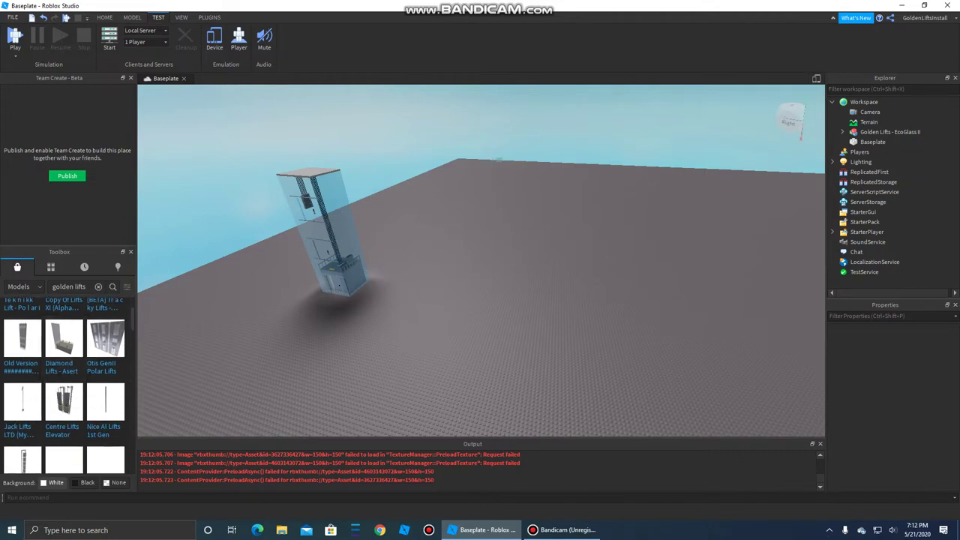
{"action": "scroll", "coordinate": [63, 387], "scroll_direction": "down", "scroll_amount": 5}
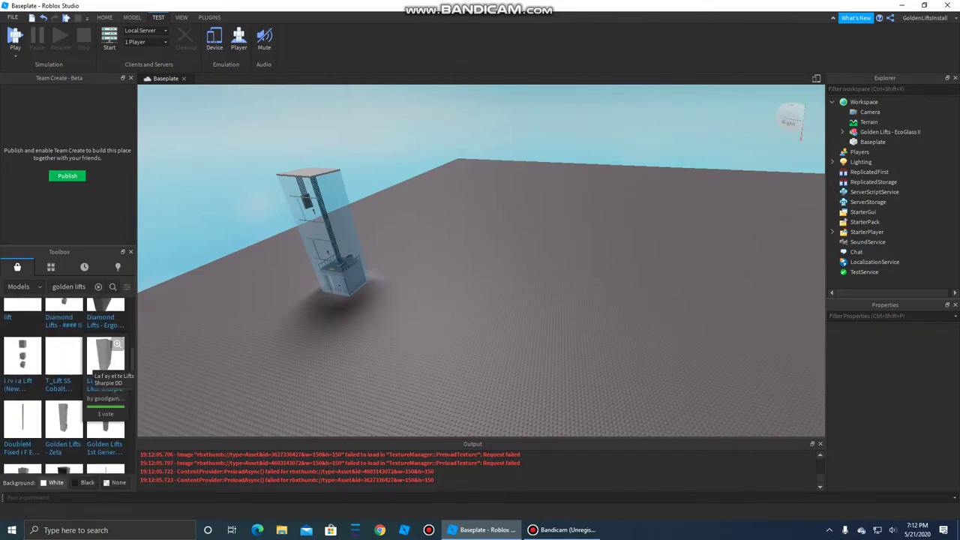
{"action": "scroll", "coordinate": [109, 371], "scroll_direction": "down", "scroll_amount": 2}
{"action": "scroll", "coordinate": [63, 346], "scroll_direction": "up", "scroll_amount": 1}
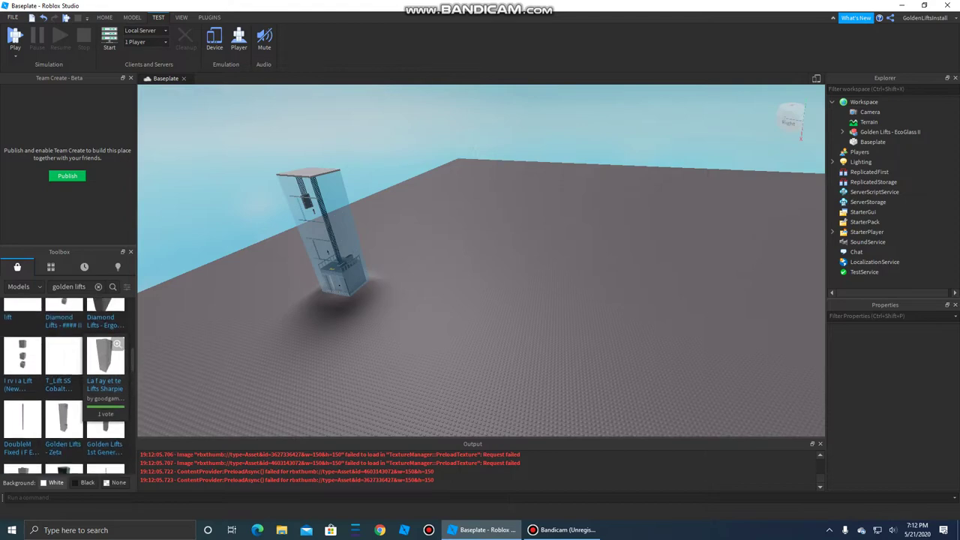
{"action": "scroll", "coordinate": [64, 347], "scroll_direction": "down", "scroll_amount": 1}
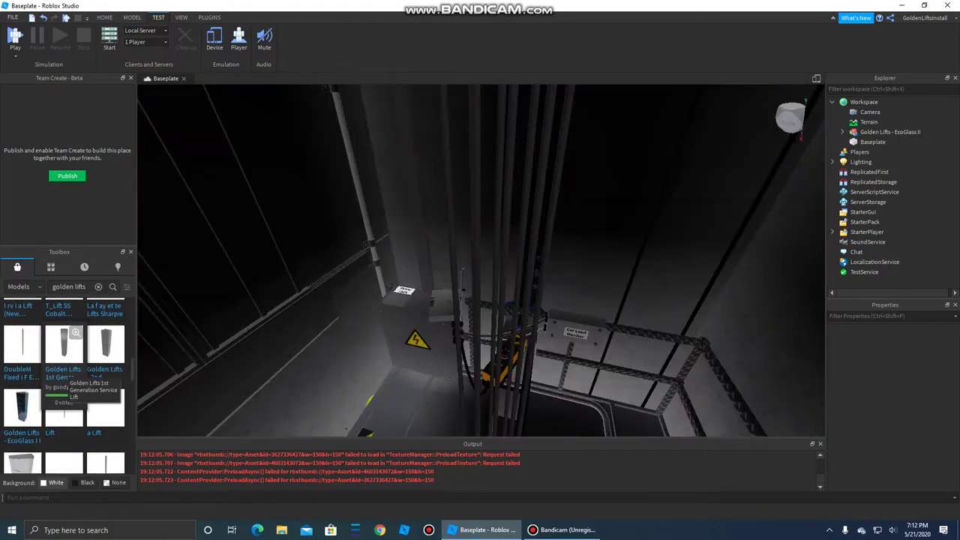
- Insert the Golden Lifts 1st Generation Service Lift model, inspect its car interior, and delete it from the workspace
{"action": "left_click", "coordinate": [63, 347]}
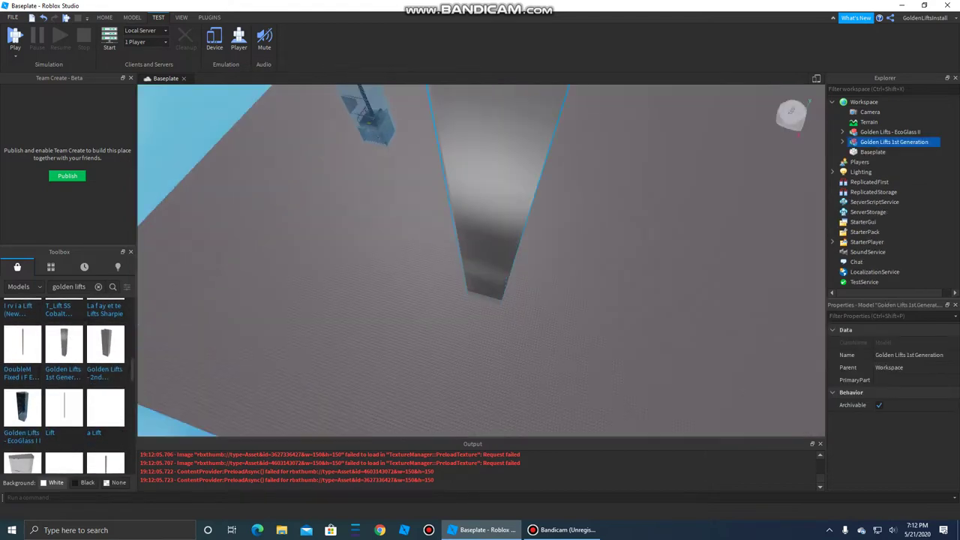
{"action": "scroll", "coordinate": [481, 260], "scroll_direction": "up", "scroll_amount": 10}
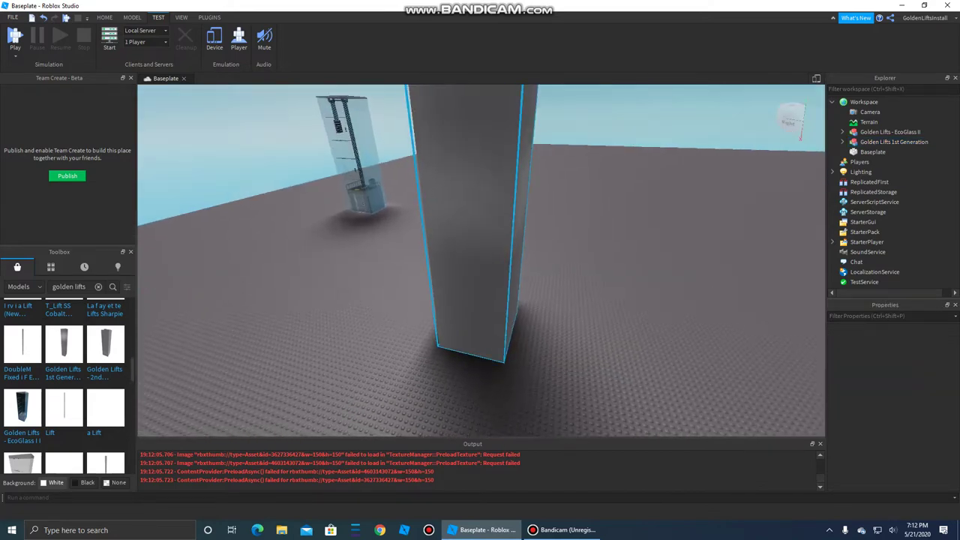
{"action": "scroll", "coordinate": [481, 261], "scroll_direction": "up", "scroll_amount": 3}
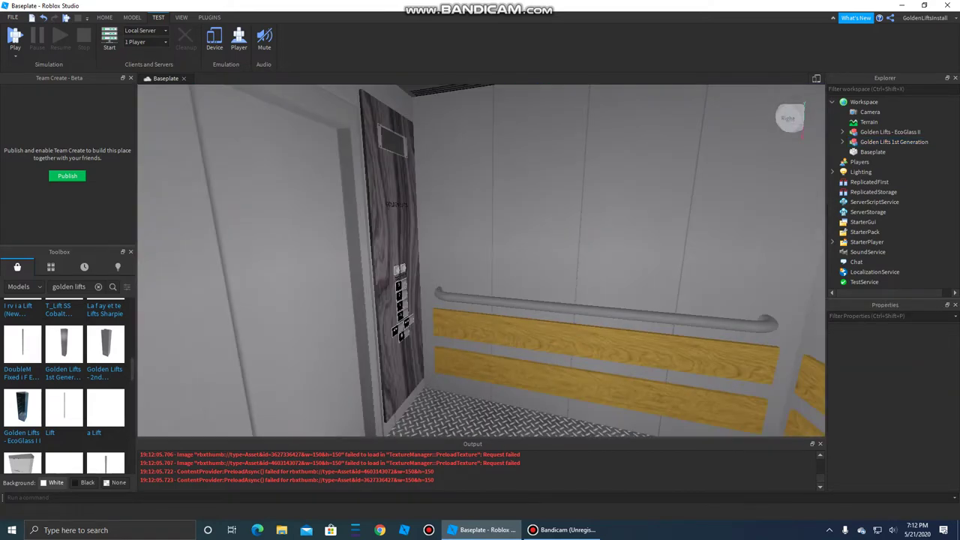
{"action": "scroll", "coordinate": [481, 260], "scroll_direction": "up", "scroll_amount": 5}
{"action": "key", "text": "Delete"}
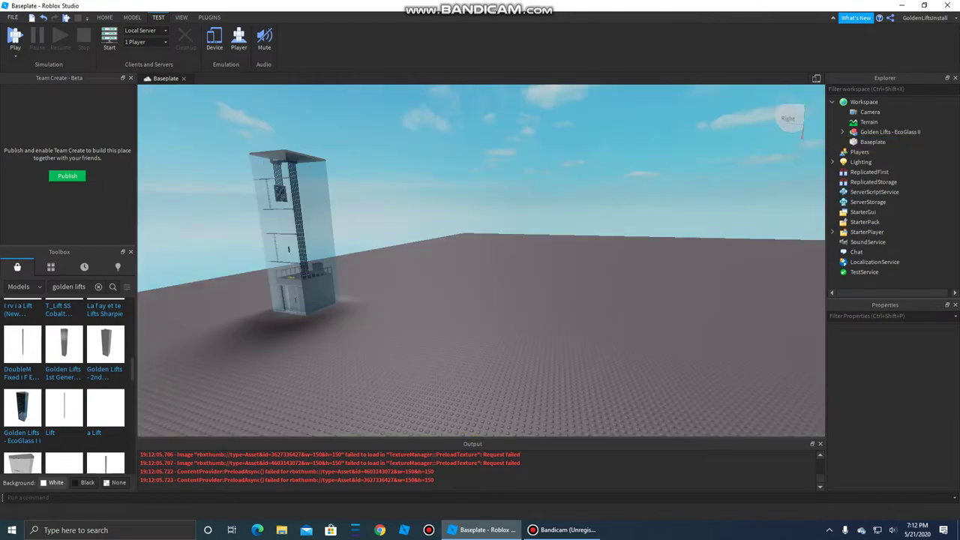
- Insert a second Golden Lifts - EcoGlass II model, inspect its landing doors up close, and delete this copy
{"action": "key", "text": "s"}
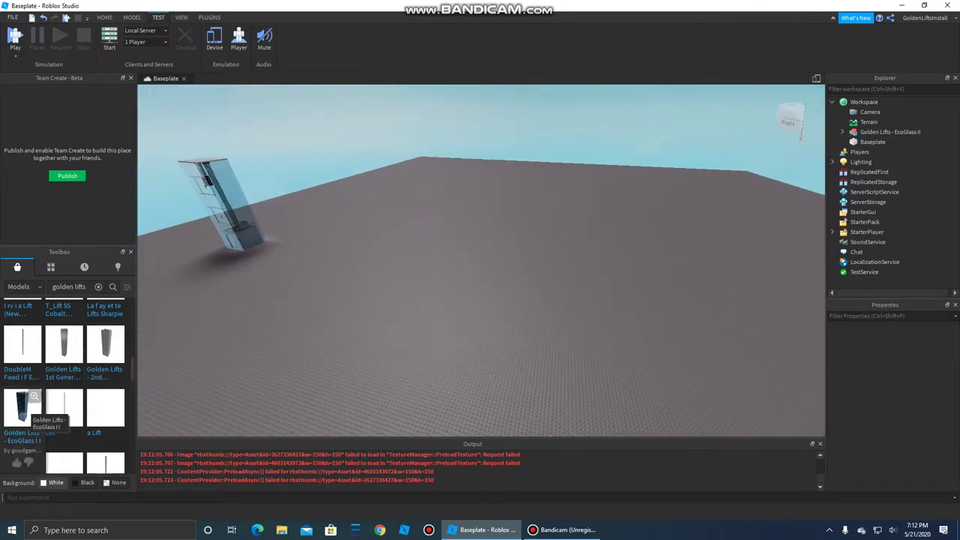
{"action": "left_click", "coordinate": [22, 409]}
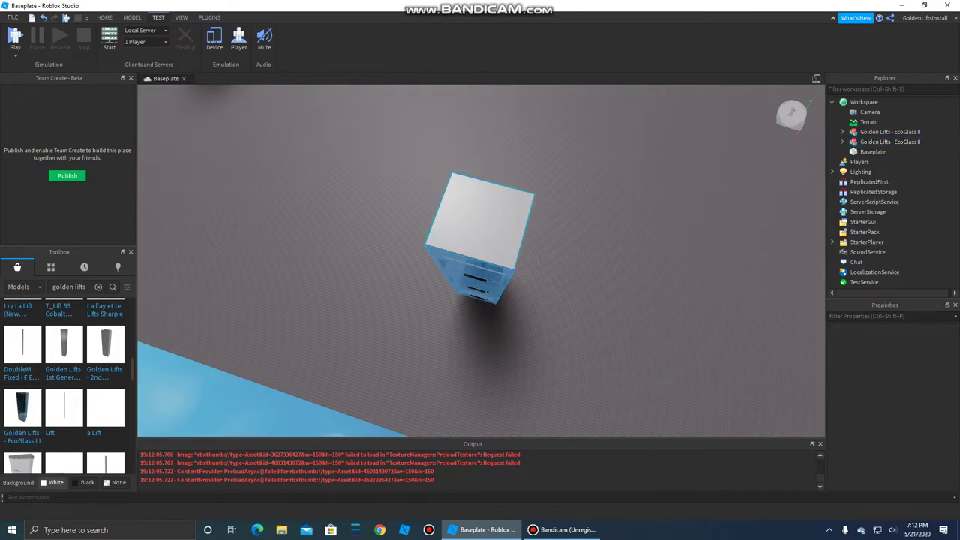
{"action": "key", "text": "f"}
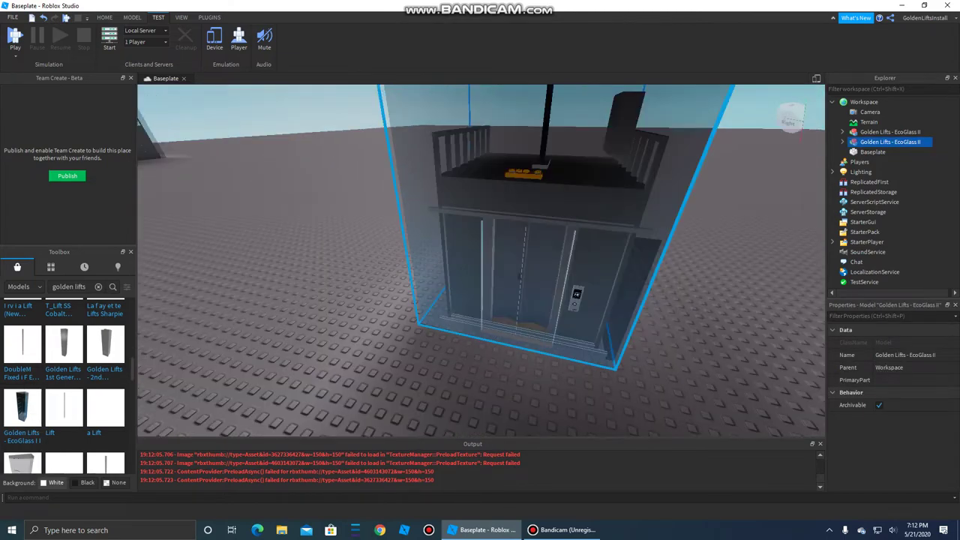
{"action": "key", "text": "Delete"}
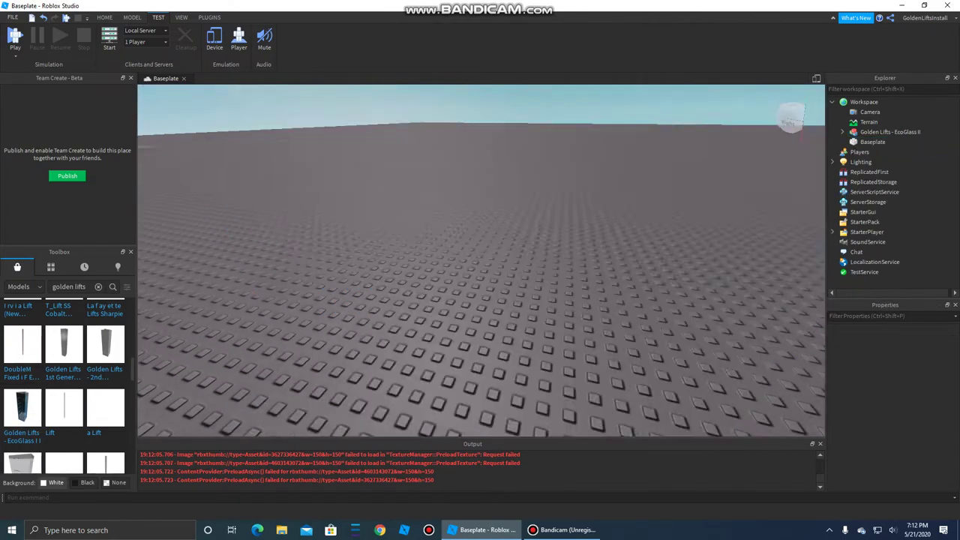
- Delete the original Golden Lifts - EcoGlass II model from the workspace
{"action": "right_click_drag", "start_coordinate": [481, 261], "coordinate": [481, 225]}
{"action": "key", "text": "Delete"}
- Insert the Golden Lifts - Zeta and Toad Lifts models one at a time, deleting each after viewing it
{"action": "scroll", "coordinate": [23, 323], "scroll_direction": "down", "scroll_amount": 3}
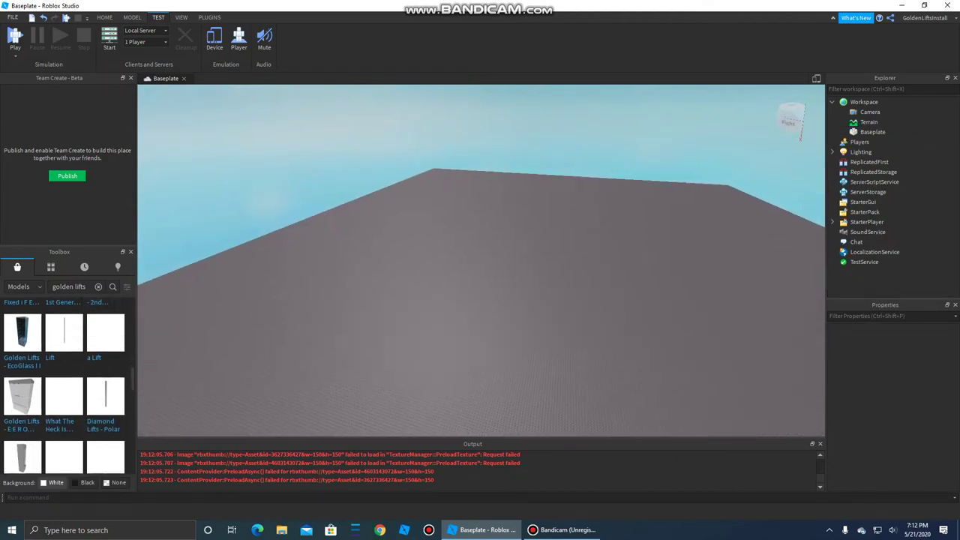
{"action": "scroll", "coordinate": [82, 382], "scroll_direction": "down", "scroll_amount": 2}
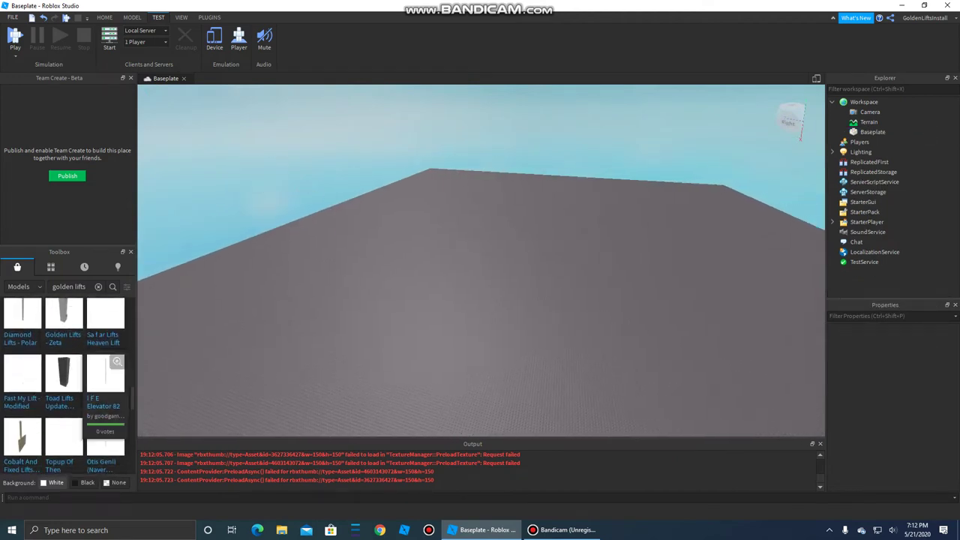
{"action": "left_click", "coordinate": [64, 314]}
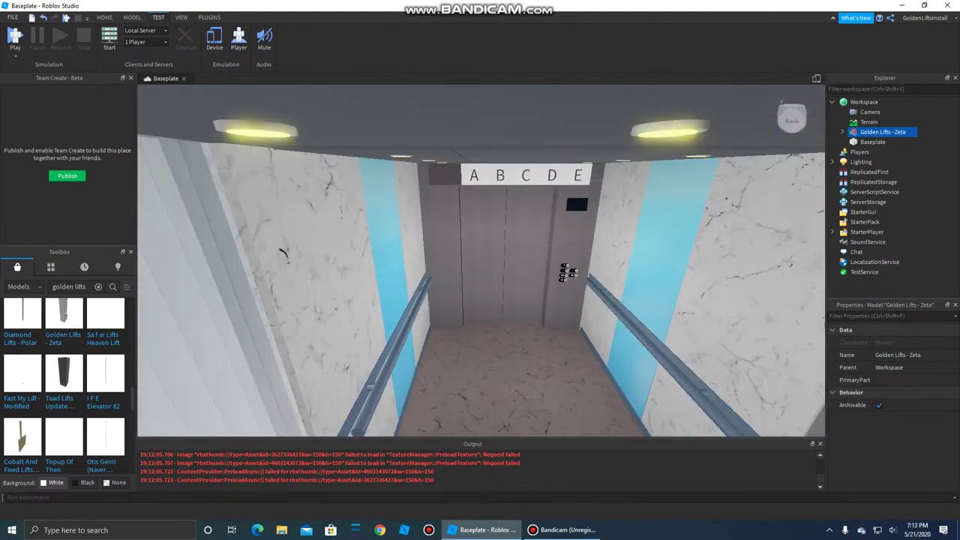
{"action": "key", "text": "Delete"}
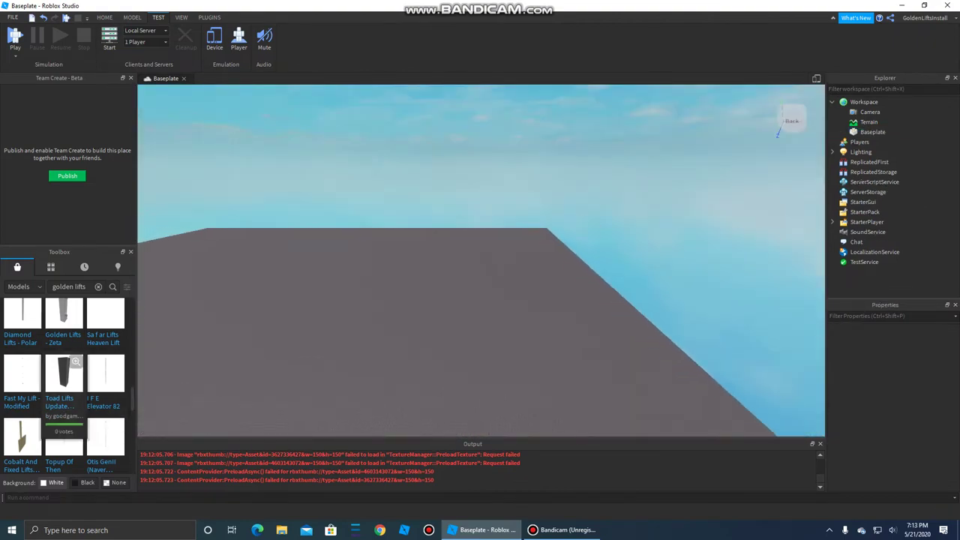
{"action": "left_click", "coordinate": [63, 372]}
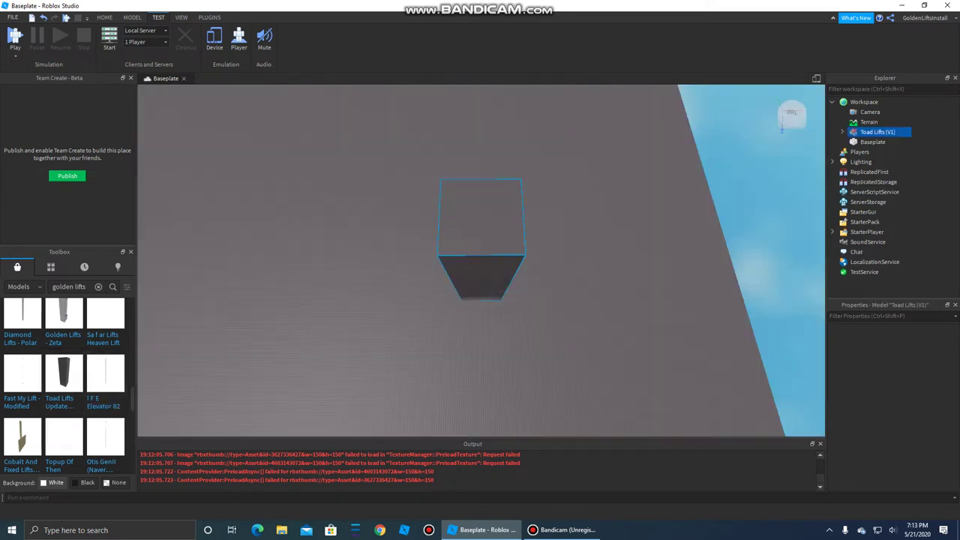
{"action": "key", "text": "Delete"}
- Look through the remaining golden lifts results and search the same creator's models for "diamond lifts"
{"action": "scroll", "coordinate": [90, 367], "scroll_direction": "down", "scroll_amount": 1}
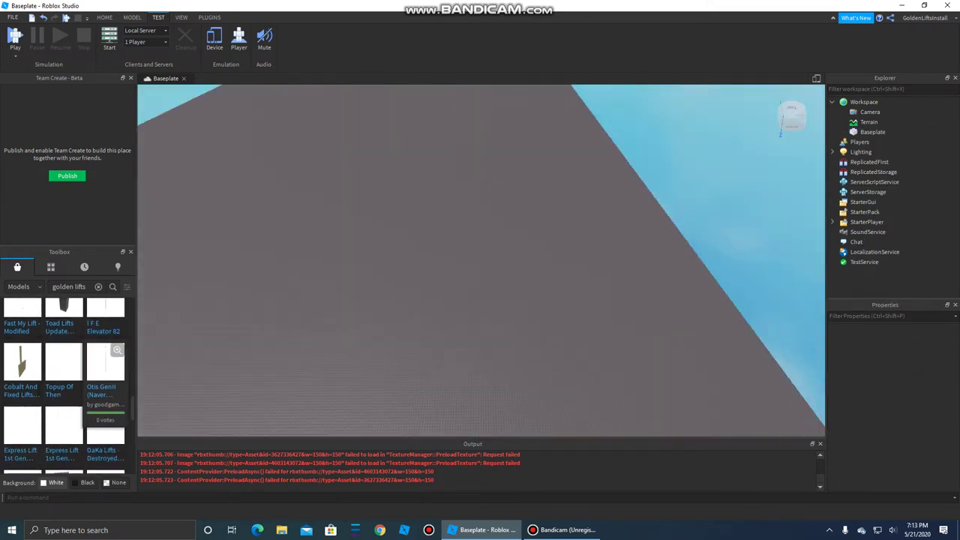
{"action": "scroll", "coordinate": [105, 368], "scroll_direction": "down", "scroll_amount": 1}
{"action": "scroll", "coordinate": [105, 352], "scroll_direction": "down", "scroll_amount": 1}
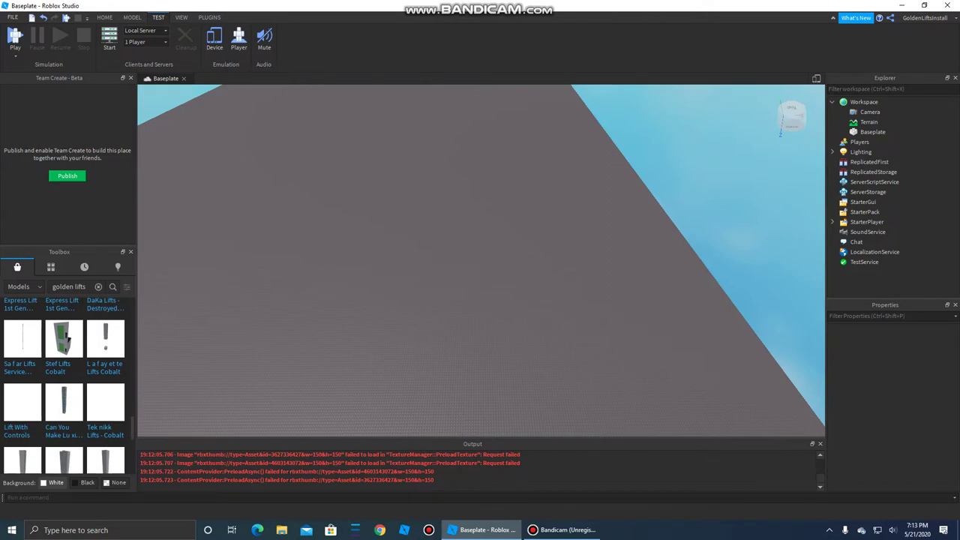
{"action": "scroll", "coordinate": [90, 337], "scroll_direction": "down", "scroll_amount": 1}
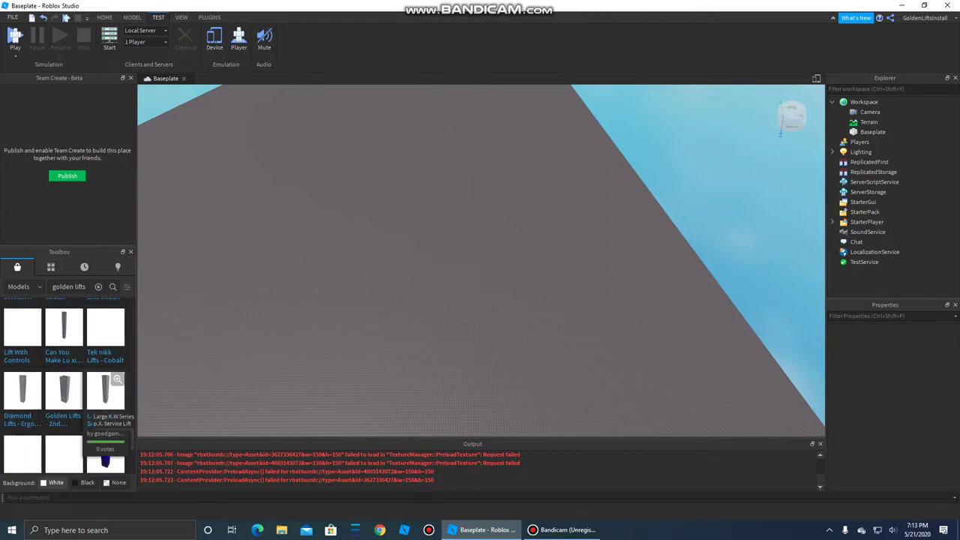
{"action": "scroll", "coordinate": [28, 405], "scroll_direction": "down", "scroll_amount": 3}
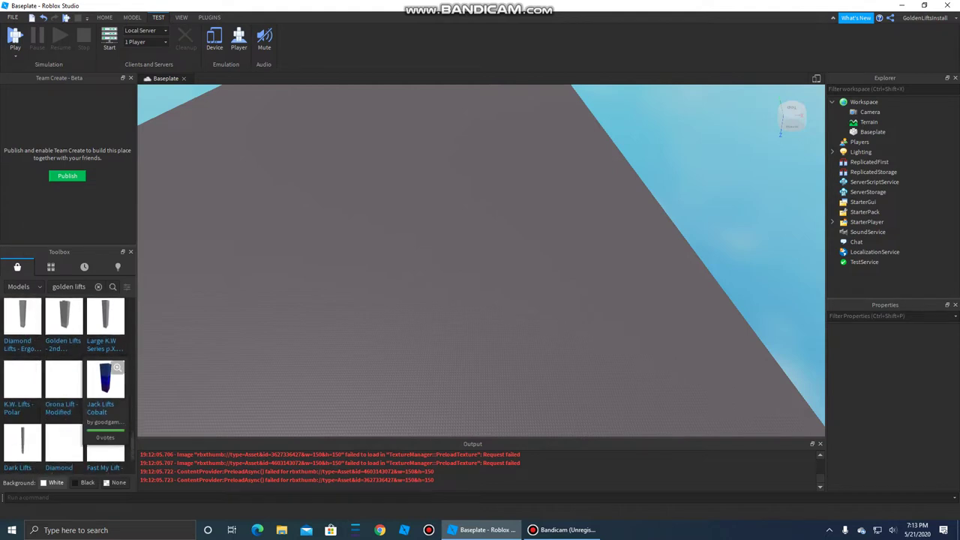
{"action": "left_click", "coordinate": [28, 409]}
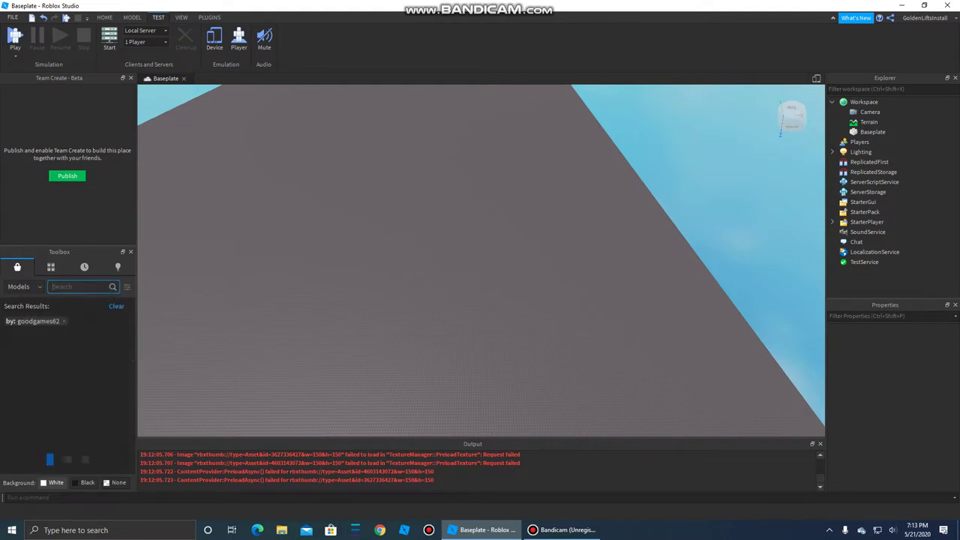
{"action": "type", "text": "di"}
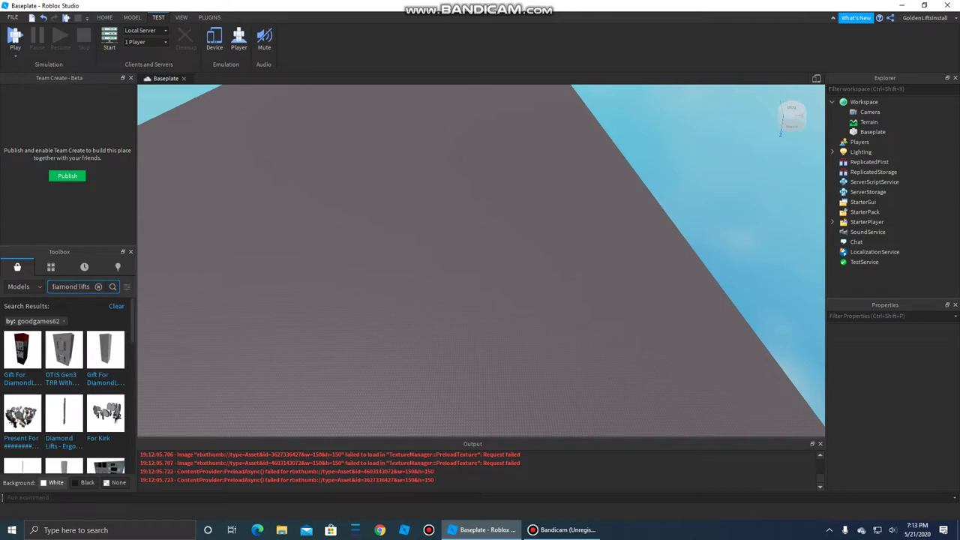
{"action": "key", "text": "Return"}
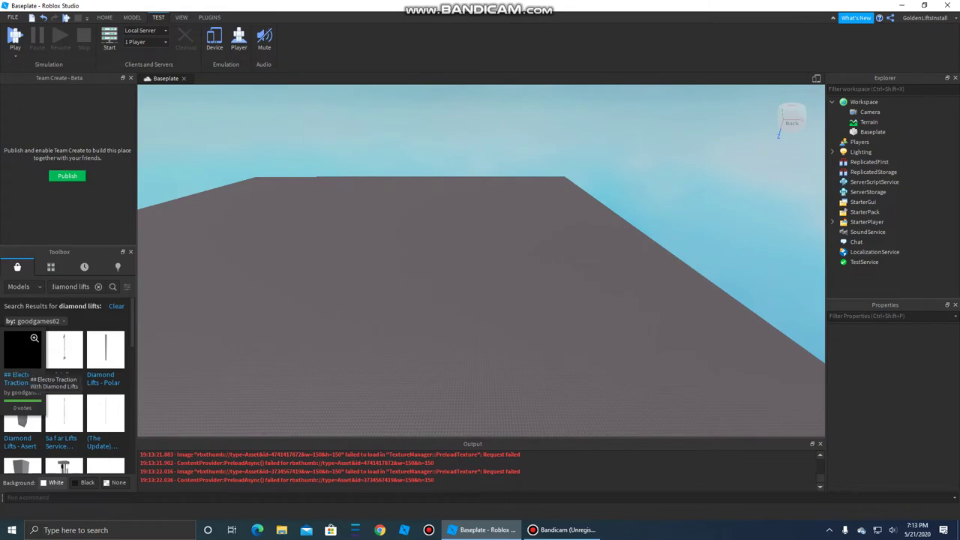
- Insert the Electro Traction With Diamond Lifts and Diamond Lifts - Asert models one at a time, deleting each after viewing it
{"action": "left_click", "coordinate": [34, 338]}
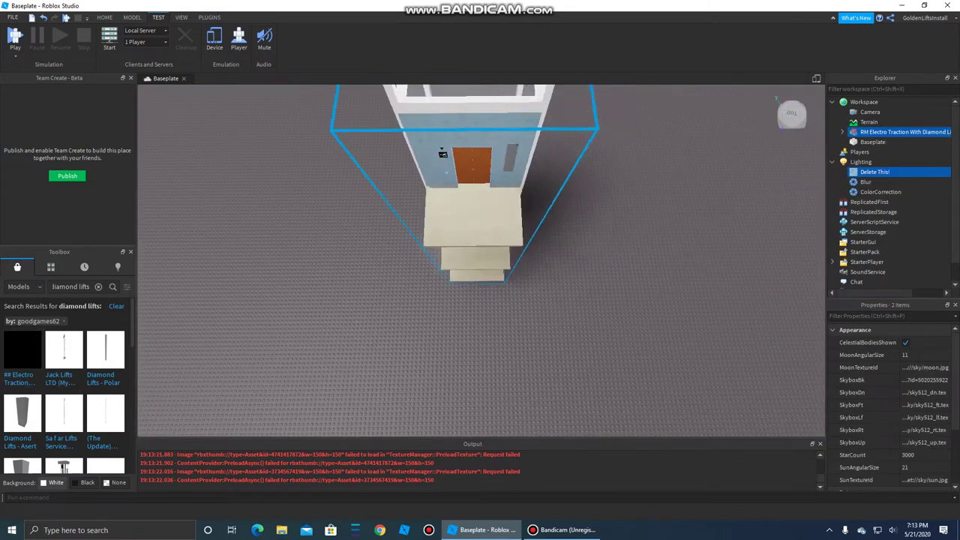
{"action": "key", "text": "Delete"}
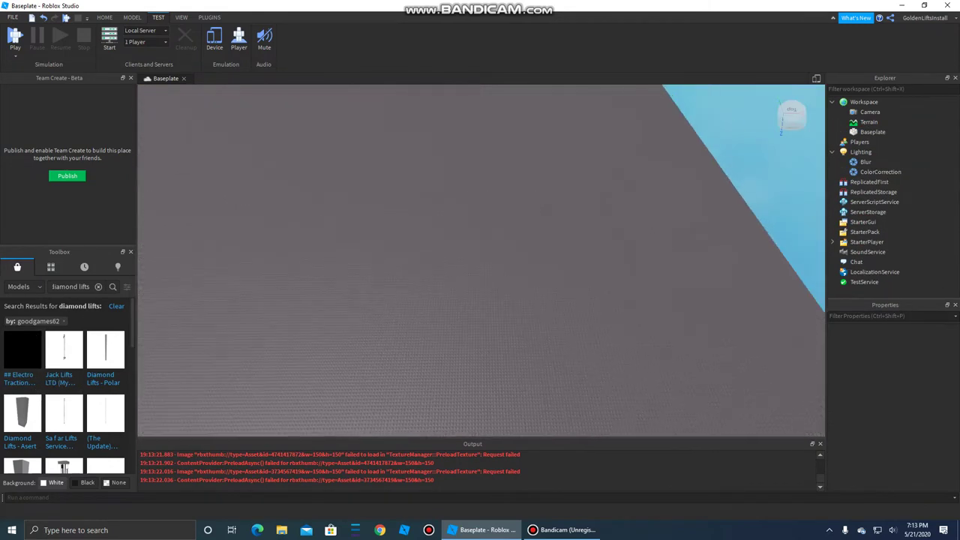
{"action": "left_click", "coordinate": [22, 413]}
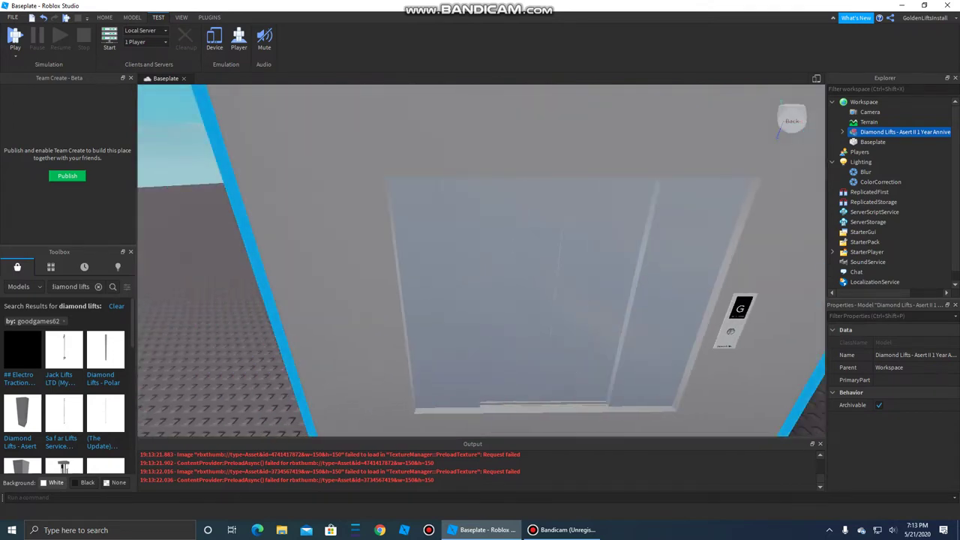
{"action": "key", "text": "Delete"}
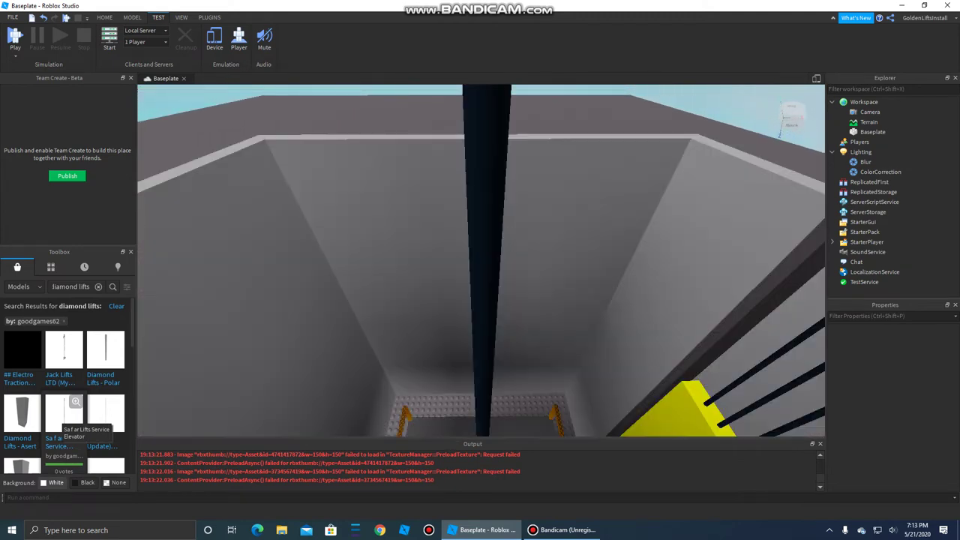
- Insert the Sa far Lifts Service Elevator model, inspect its exterior and ground-floor doors, and delete it from the workspace
{"action": "left_click", "coordinate": [63, 420]}
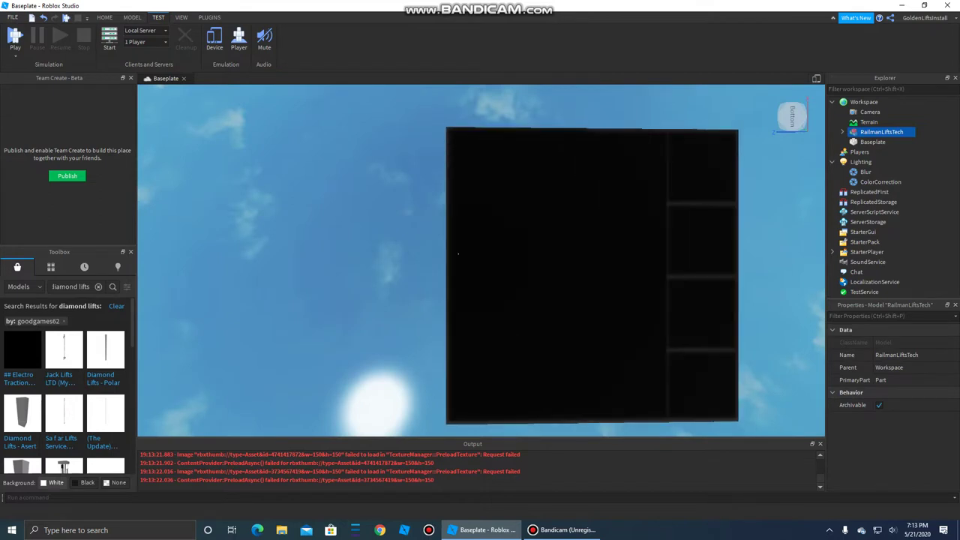
{"action": "left_click", "coordinate": [459, 253]}
{"action": "right_click_drag", "start_coordinate": [459, 254], "coordinate": [459, 254]}
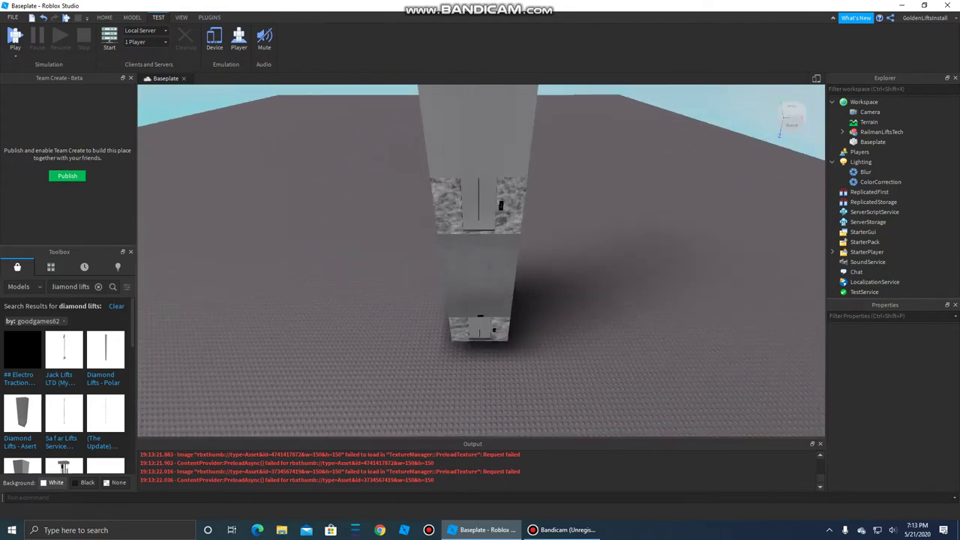
{"action": "scroll", "coordinate": [458, 253], "scroll_direction": "up", "scroll_amount": 5}
{"action": "left_click", "coordinate": [459, 253]}
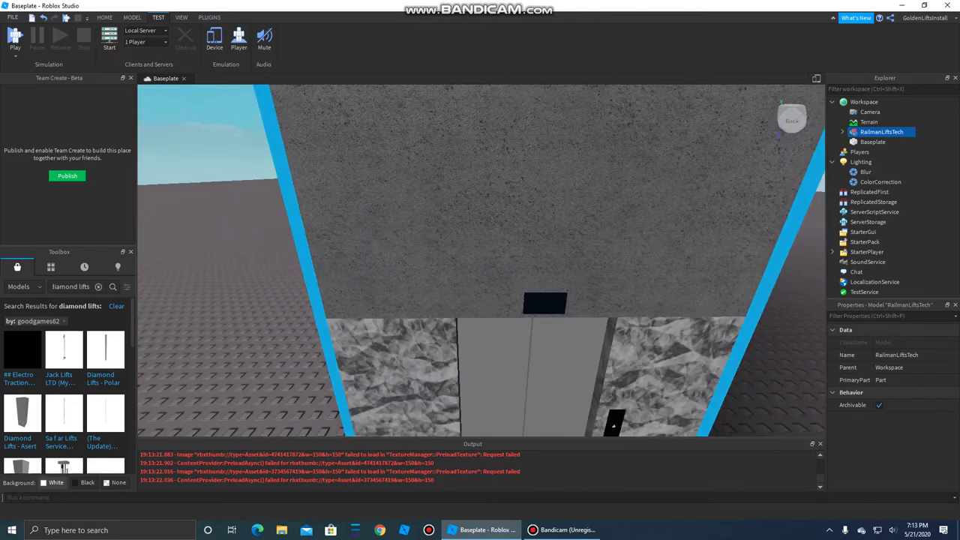
{"action": "scroll", "coordinate": [458, 254], "scroll_direction": "down", "scroll_amount": 3}
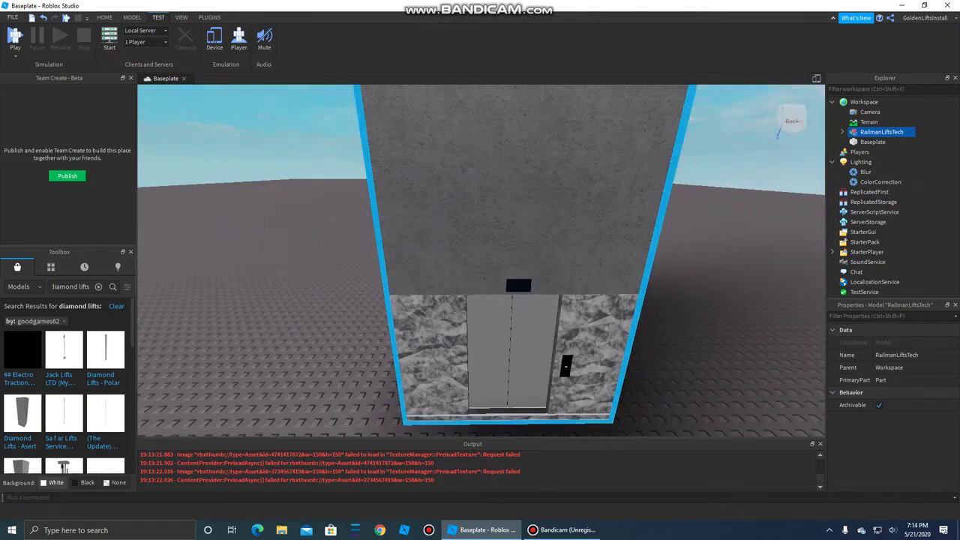
{"action": "key", "text": "Delete"}
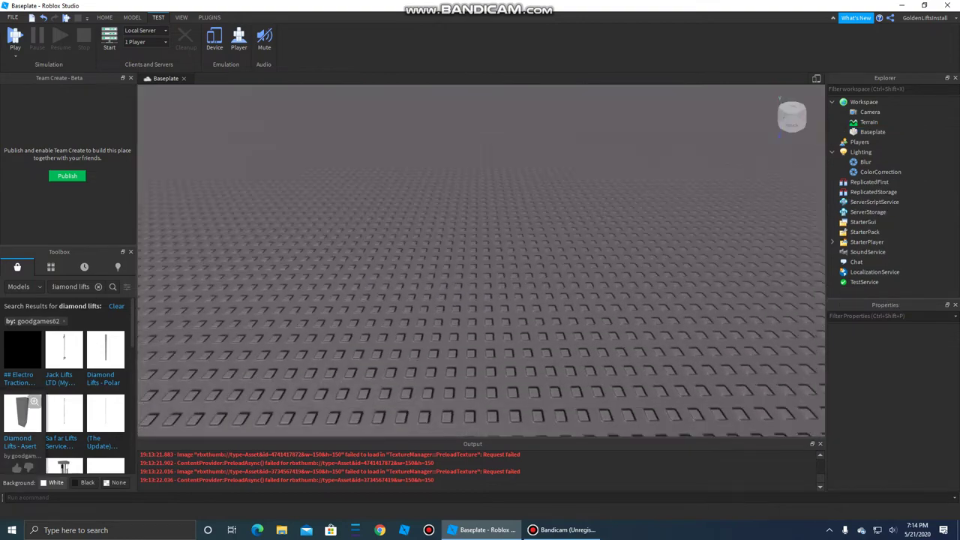
- Insert the Diamond Lifts - Asert II Cargo model, view its cabin interior and door controls, and delete it from the workspace
{"action": "scroll", "coordinate": [64, 375], "scroll_direction": "down", "scroll_amount": 3}
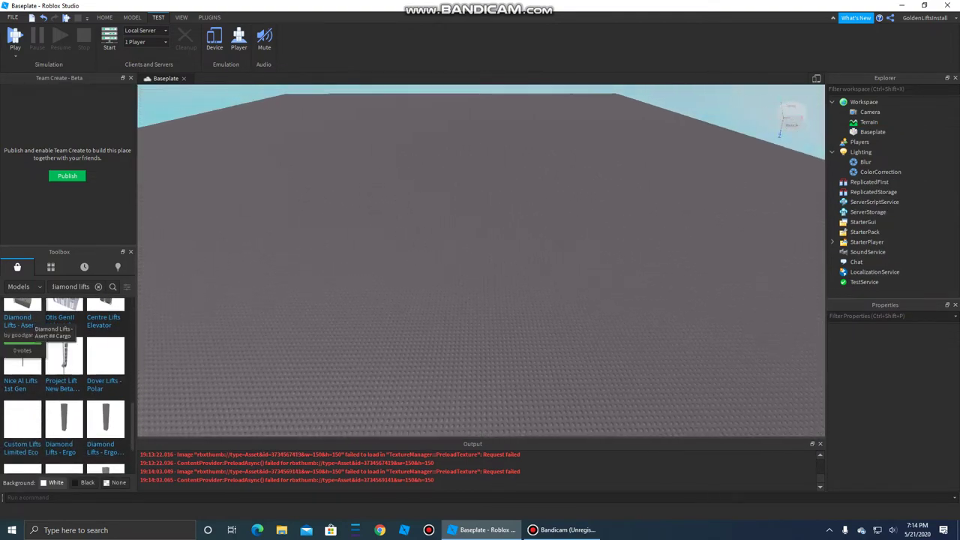
{"action": "left_click", "coordinate": [22, 315]}
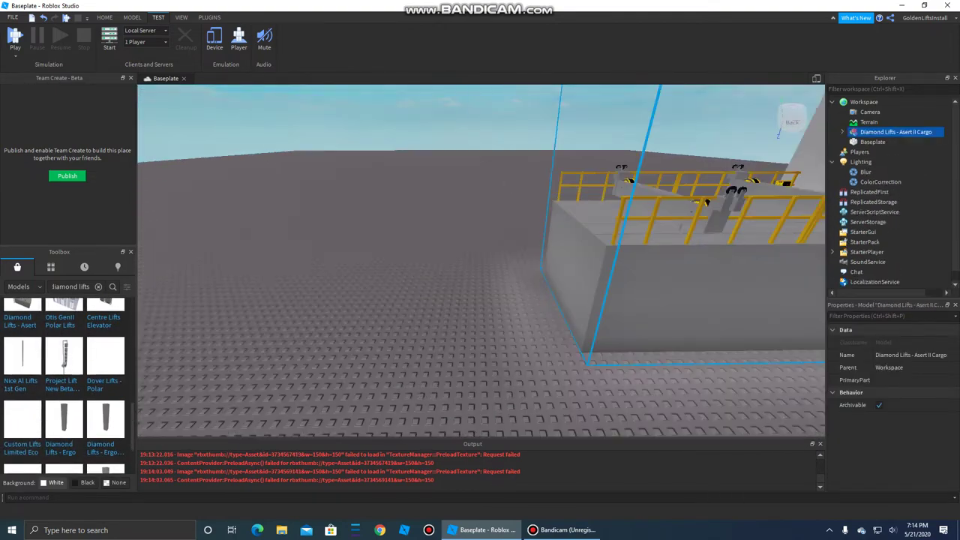
{"action": "key", "text": "w"}
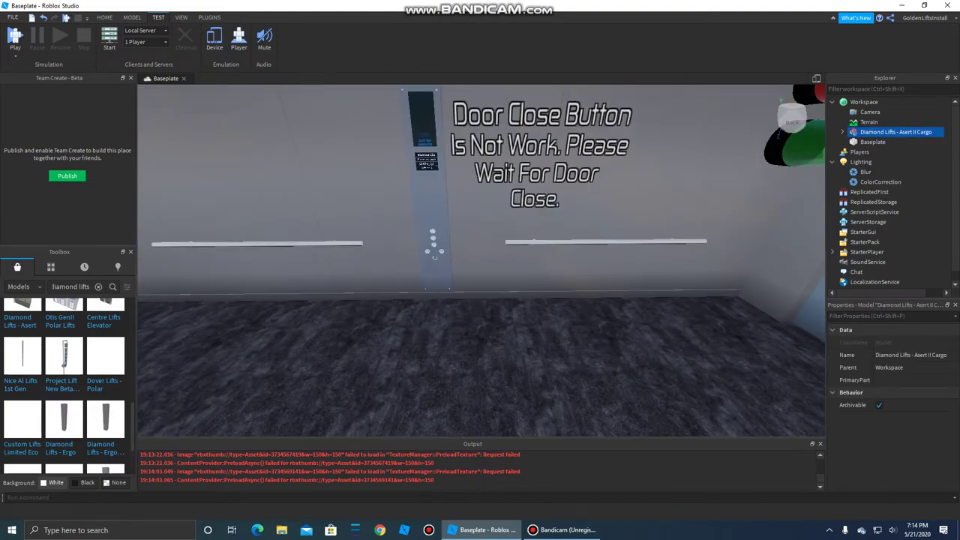
{"action": "key", "text": "Delete"}
- Insert the Infinity Lifts 1st Generation (Modified) model, inspect its exterior and wood-panelled cabin, and delete it from the workspace
{"action": "scroll", "coordinate": [105, 349], "scroll_direction": "down", "scroll_amount": 1}
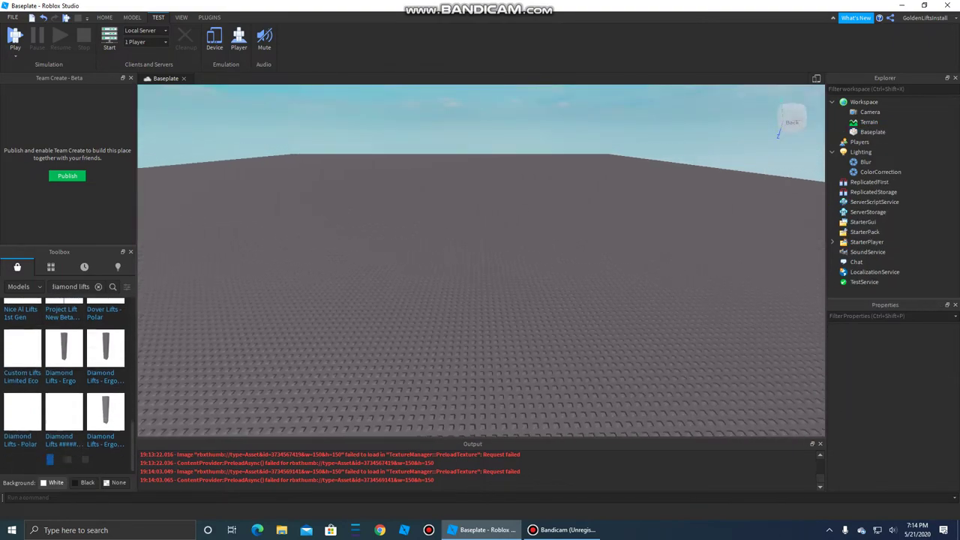
{"action": "key", "text": "e"}
{"action": "scroll", "coordinate": [105, 375], "scroll_direction": "down", "scroll_amount": 1}
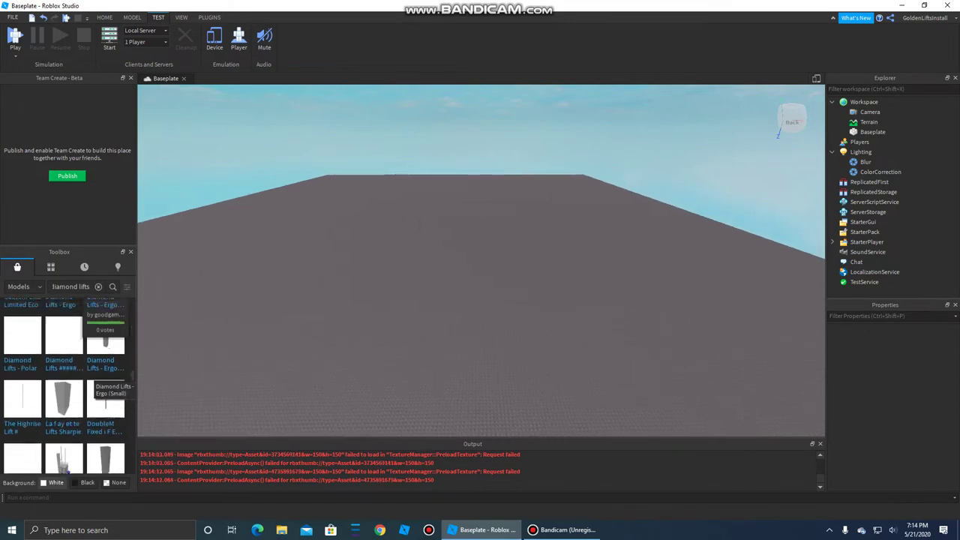
{"action": "scroll", "coordinate": [64, 337], "scroll_direction": "down", "scroll_amount": 2}
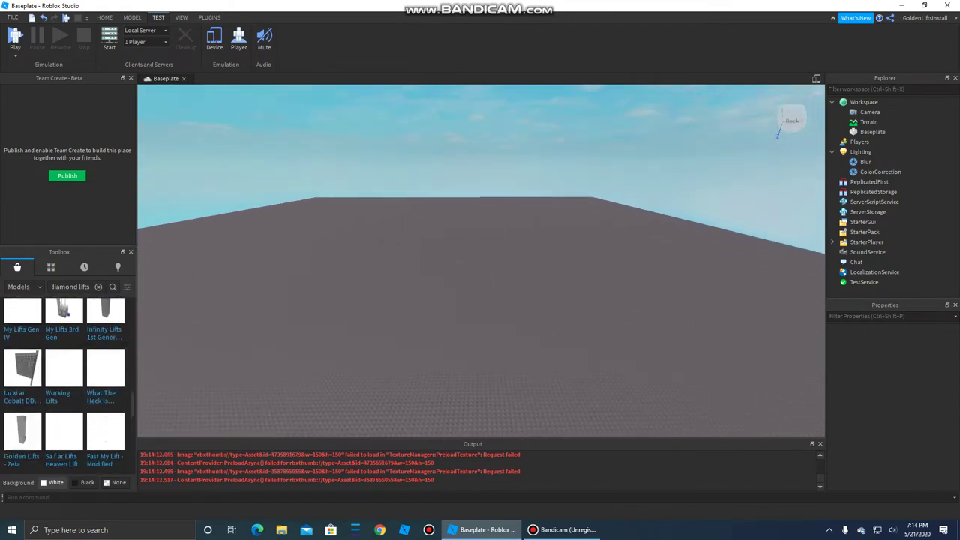
{"action": "left_click", "coordinate": [105, 319]}
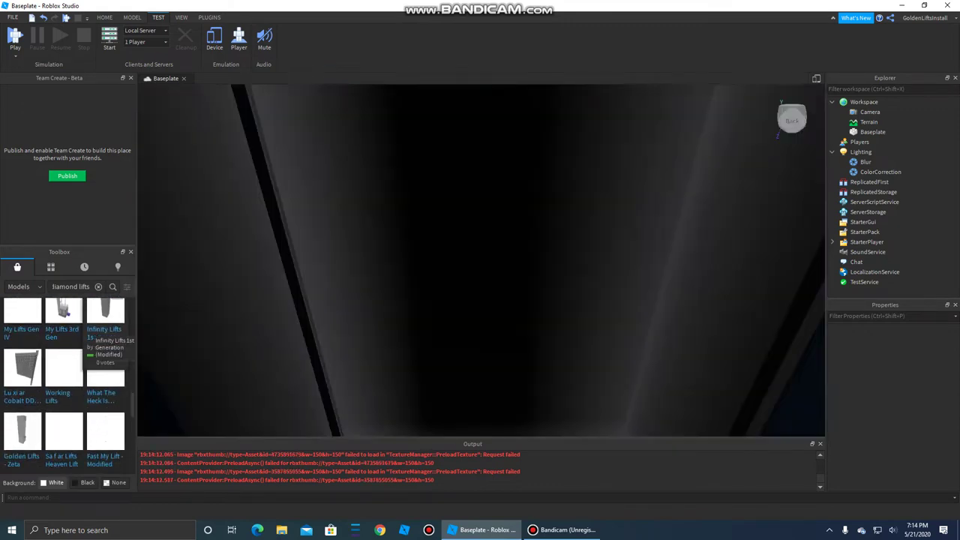
{"action": "key", "text": "w"}
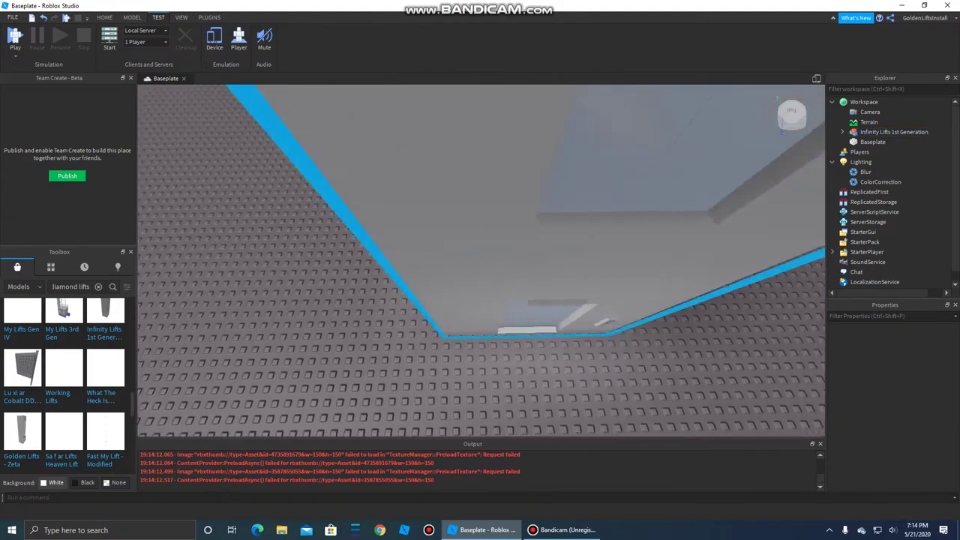
{"action": "key", "text": "w"}
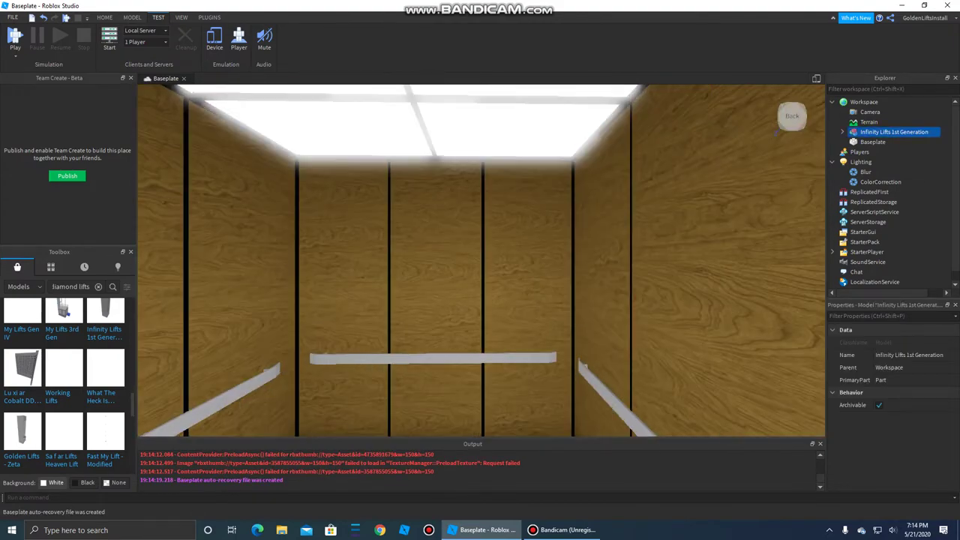
{"action": "key", "text": "Delete"}
- Find the Town Lifts LTD Modded To Diamond Lifts model further down the results, insert it to view the cabin, and delete it
{"action": "scroll", "coordinate": [64, 382], "scroll_direction": "down", "scroll_amount": 3}
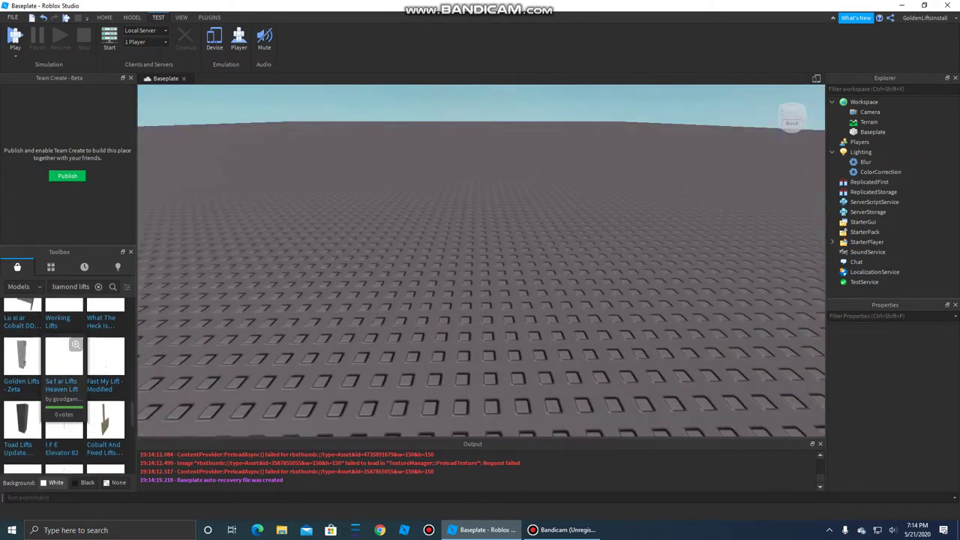
{"action": "key", "text": "e"}
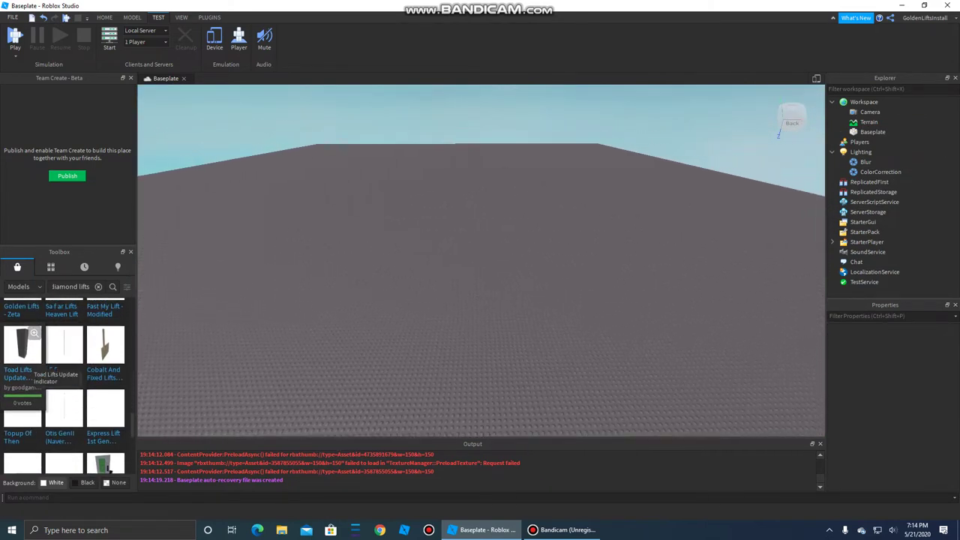
{"action": "scroll", "coordinate": [64, 383], "scroll_direction": "down", "scroll_amount": 5}
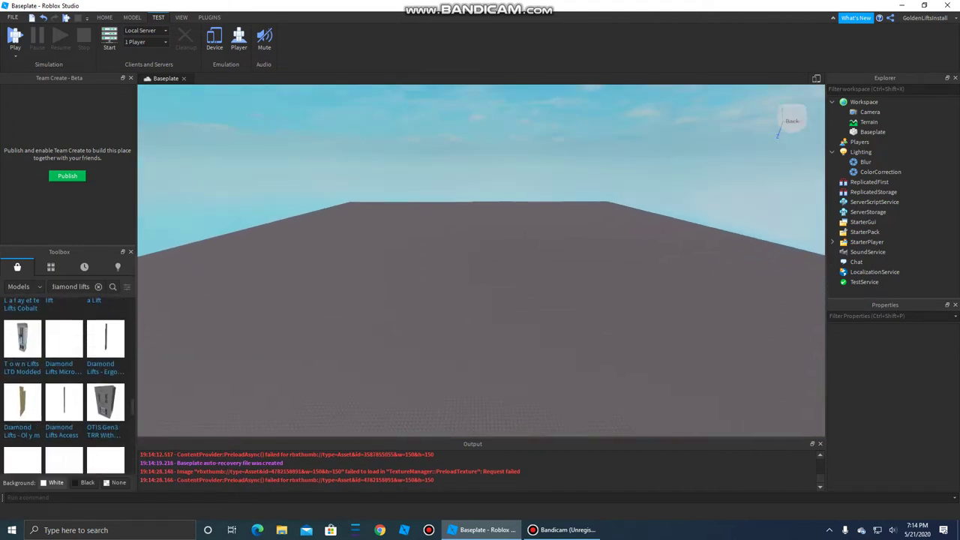
{"action": "scroll", "coordinate": [105, 322], "scroll_direction": "down", "scroll_amount": 5}
{"action": "scroll", "coordinate": [105, 322], "scroll_direction": "down", "scroll_amount": 5}
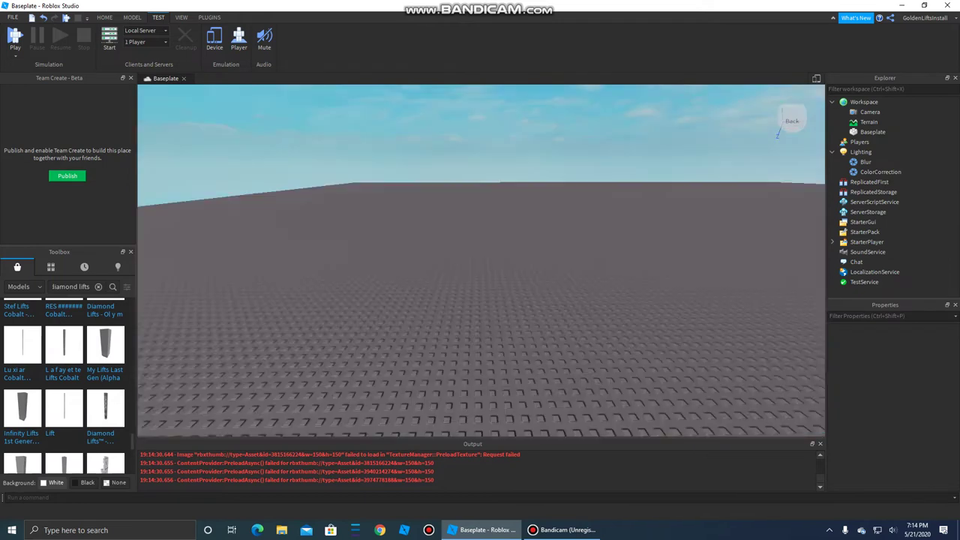
{"action": "scroll", "coordinate": [105, 323], "scroll_direction": "down", "scroll_amount": 5}
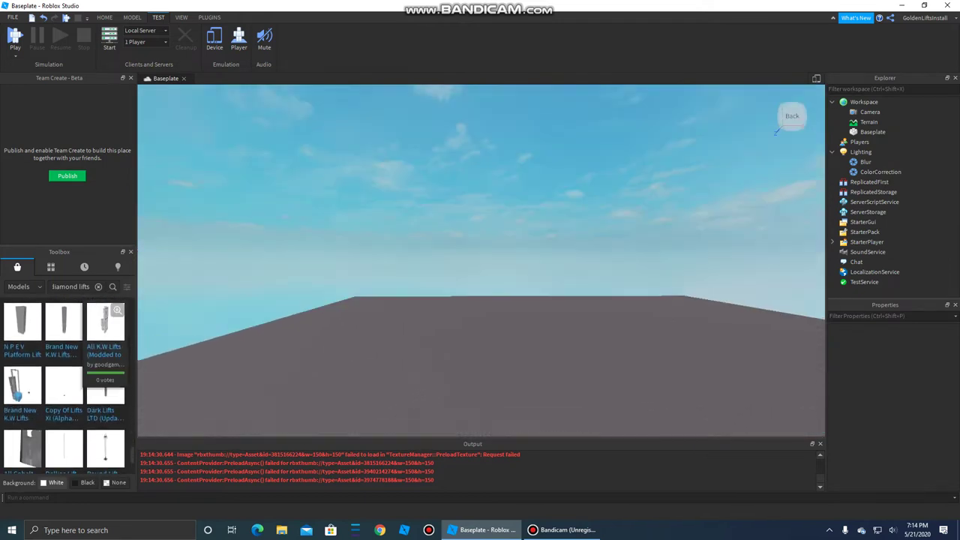
{"action": "scroll", "coordinate": [64, 386], "scroll_direction": "down", "scroll_amount": 2}
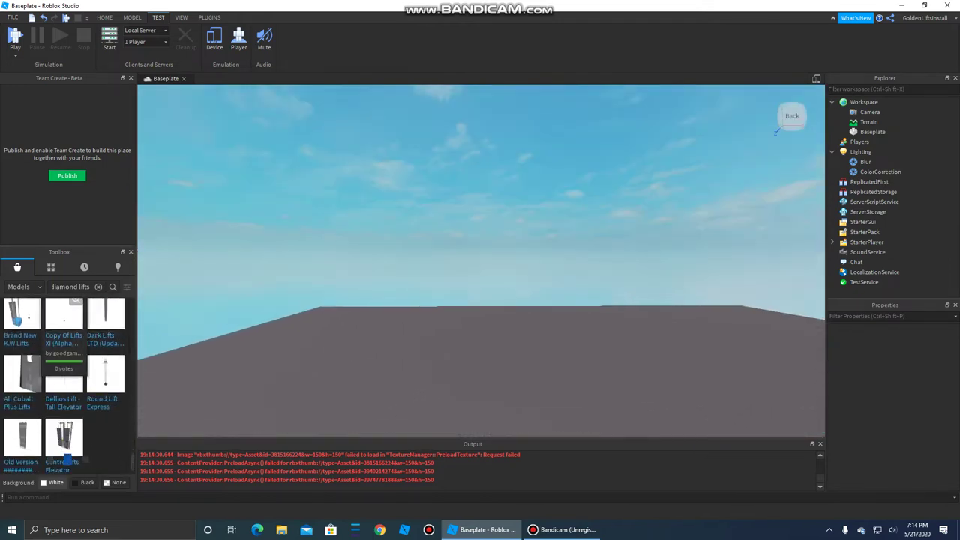
{"action": "scroll", "coordinate": [75, 330], "scroll_direction": "down", "scroll_amount": 5}
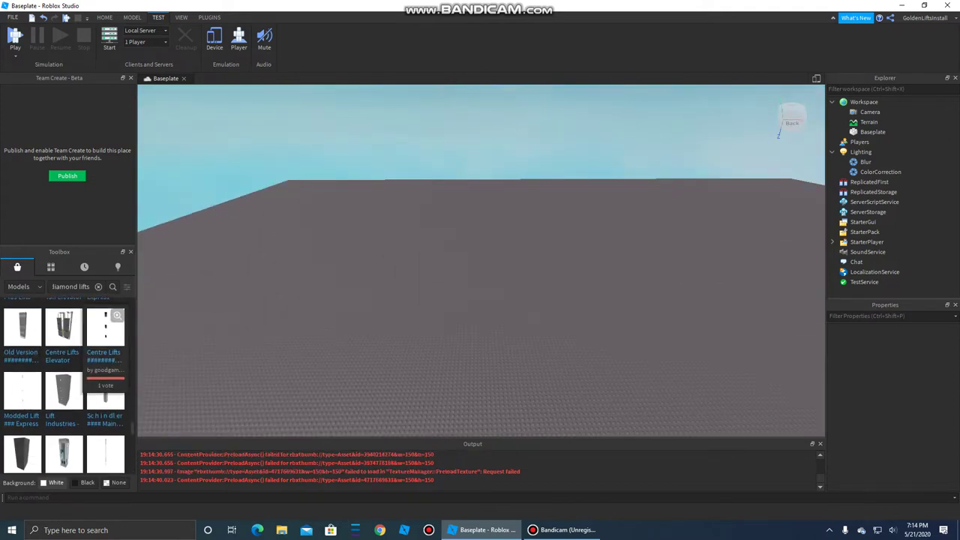
{"action": "scroll", "coordinate": [66, 353], "scroll_direction": "down", "scroll_amount": 2}
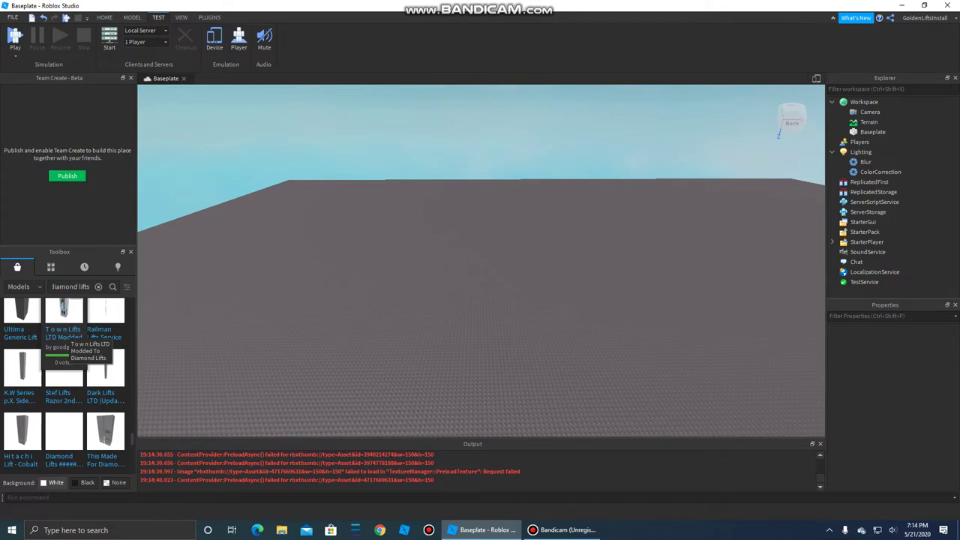
{"action": "left_click", "coordinate": [64, 319]}
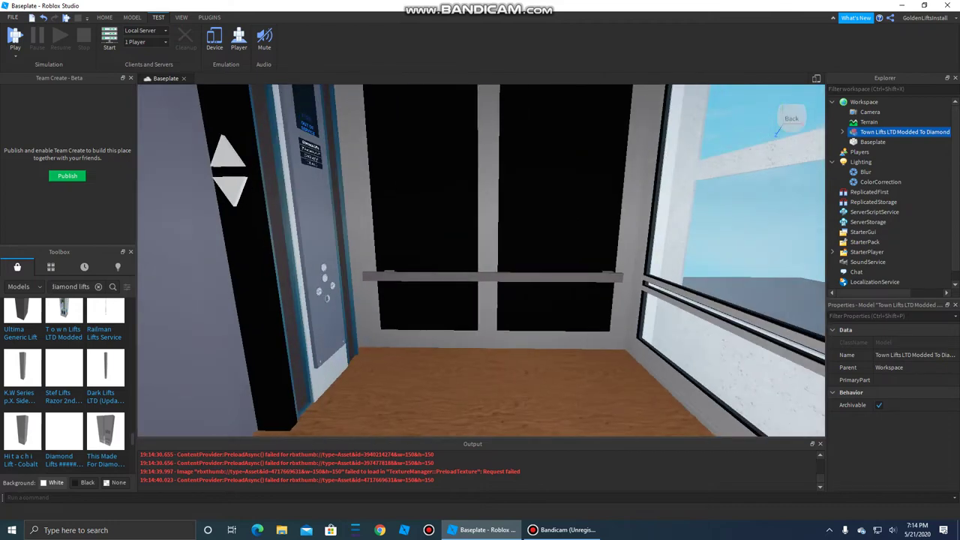
{"action": "key", "text": "Delete"}
- Find and insert the Golden Lifts 1st Generation Service Lift model, view the inside of its shaft, and delete it
{"action": "scroll", "coordinate": [64, 375], "scroll_direction": "down", "scroll_amount": 4}
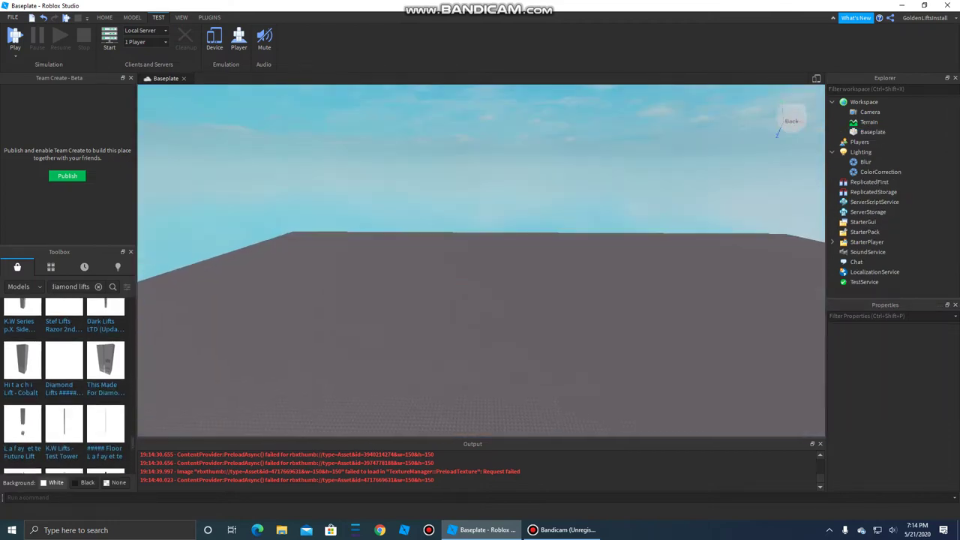
{"action": "mouse_move", "coordinate": [105, 346]}
{"action": "scroll", "coordinate": [105, 360], "scroll_direction": "down", "scroll_amount": 5}
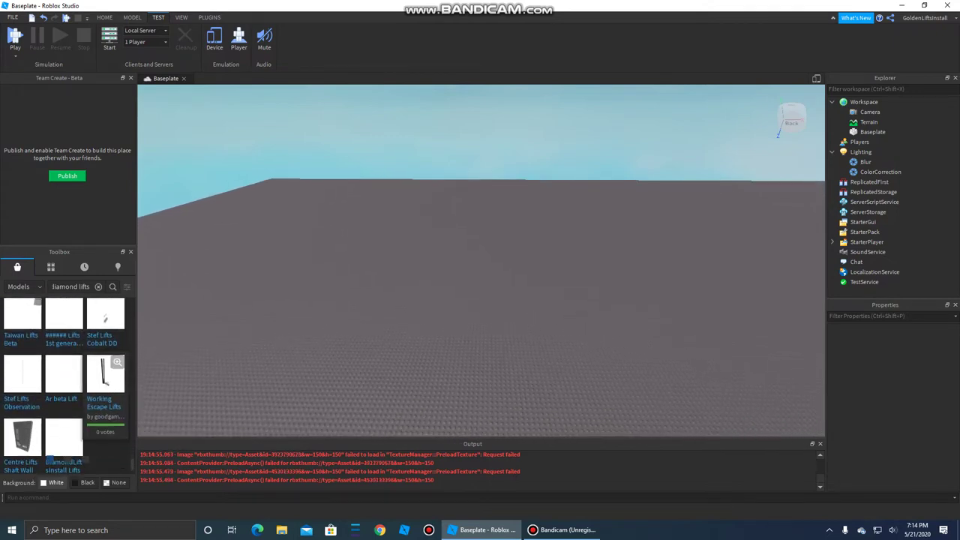
{"action": "scroll", "coordinate": [63, 375], "scroll_direction": "down", "scroll_amount": 3}
{"action": "scroll", "coordinate": [105, 352], "scroll_direction": "down", "scroll_amount": 3}
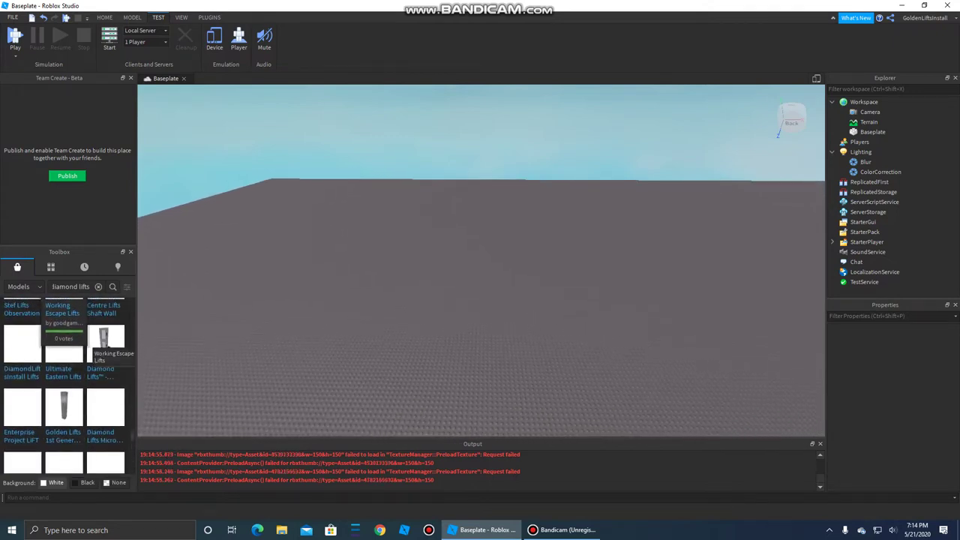
{"action": "left_click", "coordinate": [105, 319]}
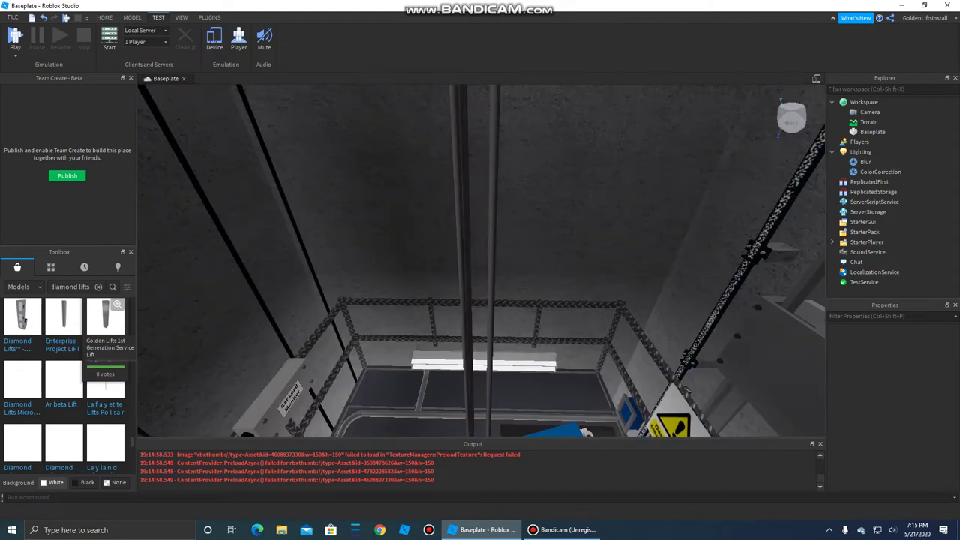
{"action": "scroll", "coordinate": [64, 379], "scroll_direction": "down", "scroll_amount": 1}
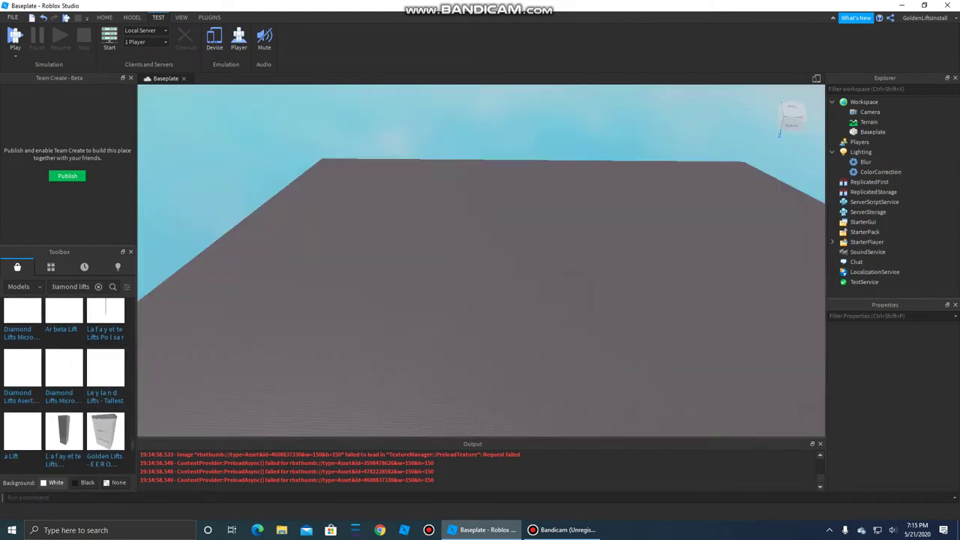
- Insert the Golden Lifts - EERO Cargo Lift model, inspect its cabin's doors, floor and ceiling lights, and delete it
{"action": "scroll", "coordinate": [64, 368], "scroll_direction": "down", "scroll_amount": 1}
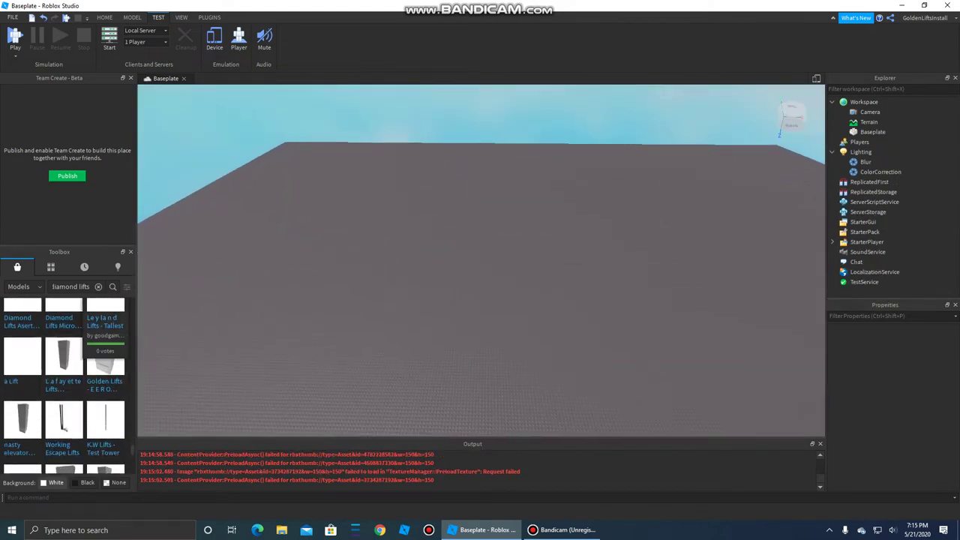
{"action": "left_click", "coordinate": [105, 352]}
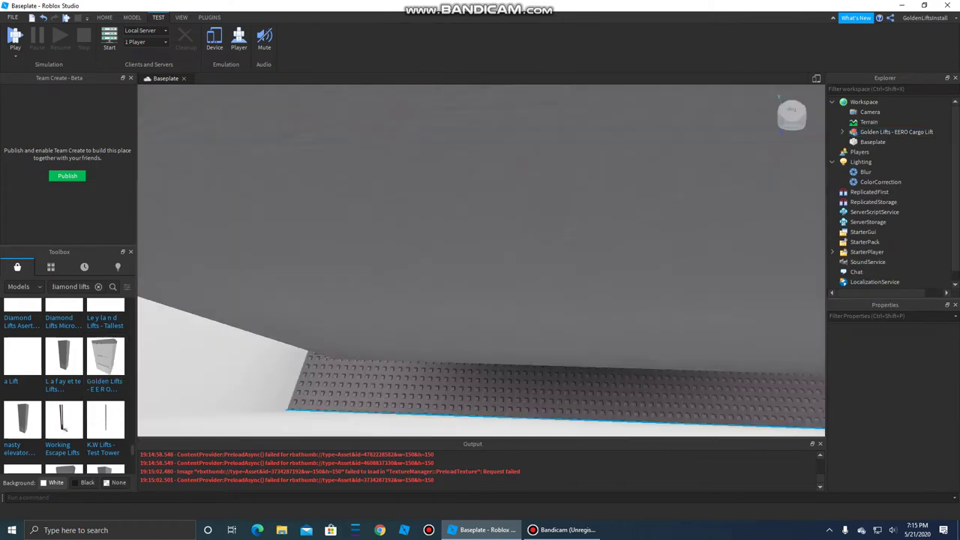
{"action": "scroll", "coordinate": [338, 241], "scroll_direction": "up", "scroll_amount": 5}
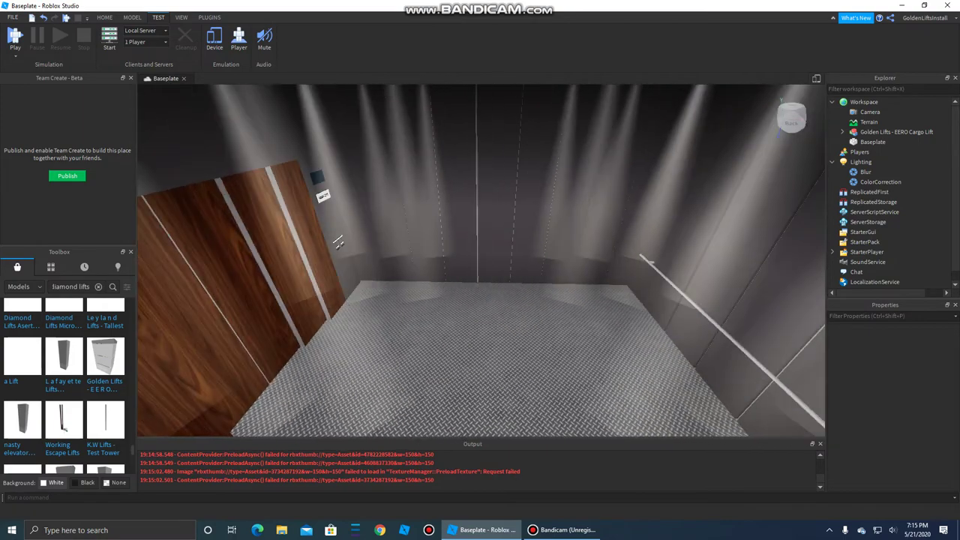
{"action": "right_click_drag", "start_coordinate": [480, 300], "coordinate": [705, 247]}
{"action": "scroll", "coordinate": [480, 261], "scroll_direction": "up", "scroll_amount": 3}
{"action": "scroll", "coordinate": [480, 261], "scroll_direction": "down", "scroll_amount": 3}
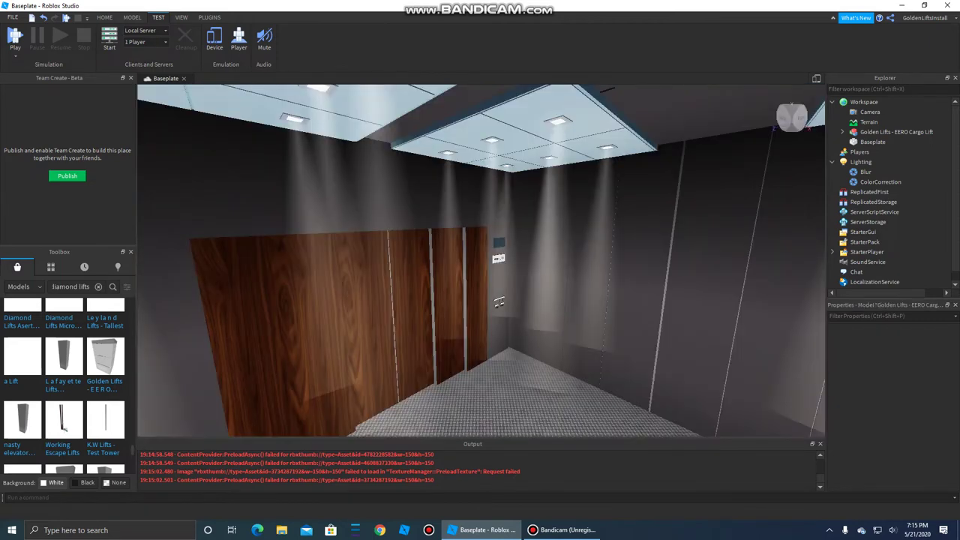
{"action": "key", "text": "Delete"}
- Insert the Project LiFT Final - nasty (Edited) model from further down the results and delete it after viewing it
{"action": "scroll", "coordinate": [45, 375], "scroll_direction": "down", "scroll_amount": 5}
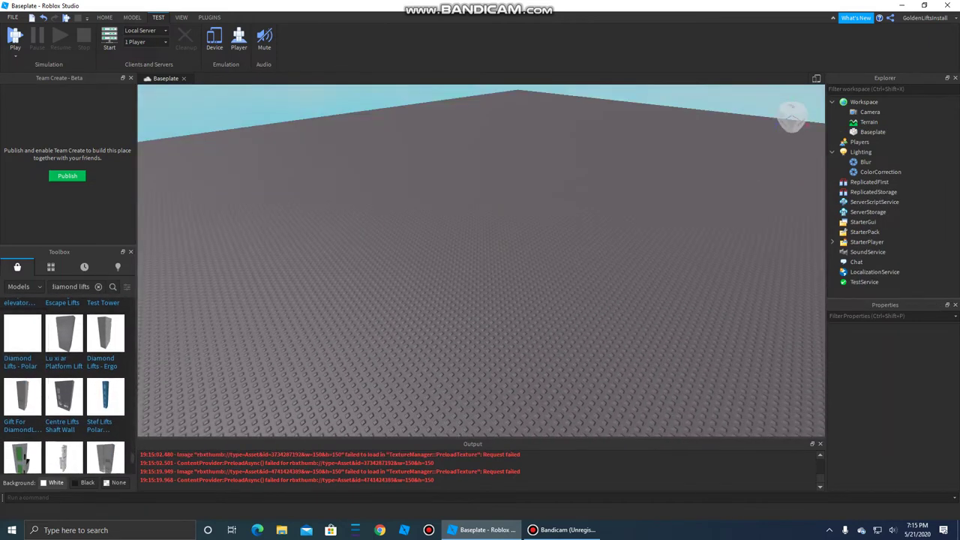
{"action": "key", "text": "a"}
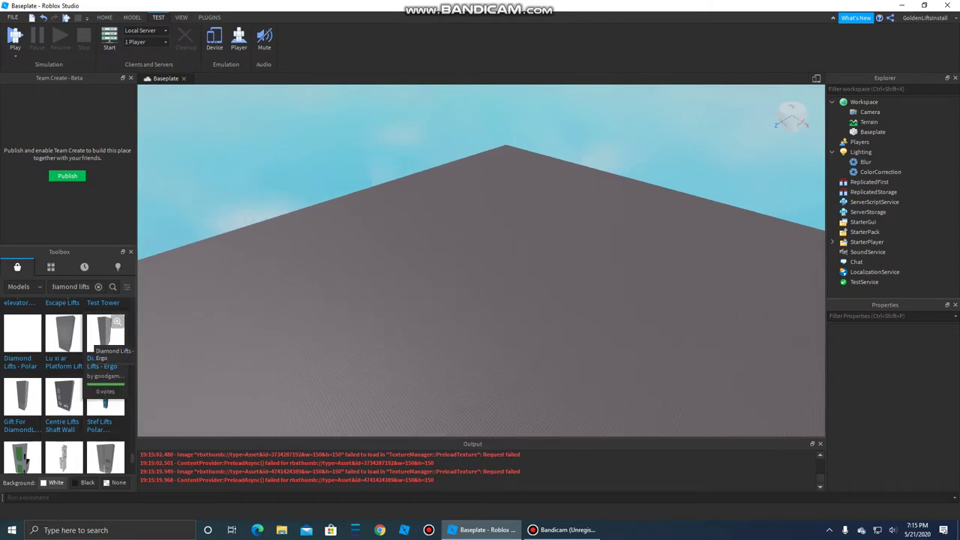
{"action": "scroll", "coordinate": [105, 345], "scroll_direction": "down", "scroll_amount": 3}
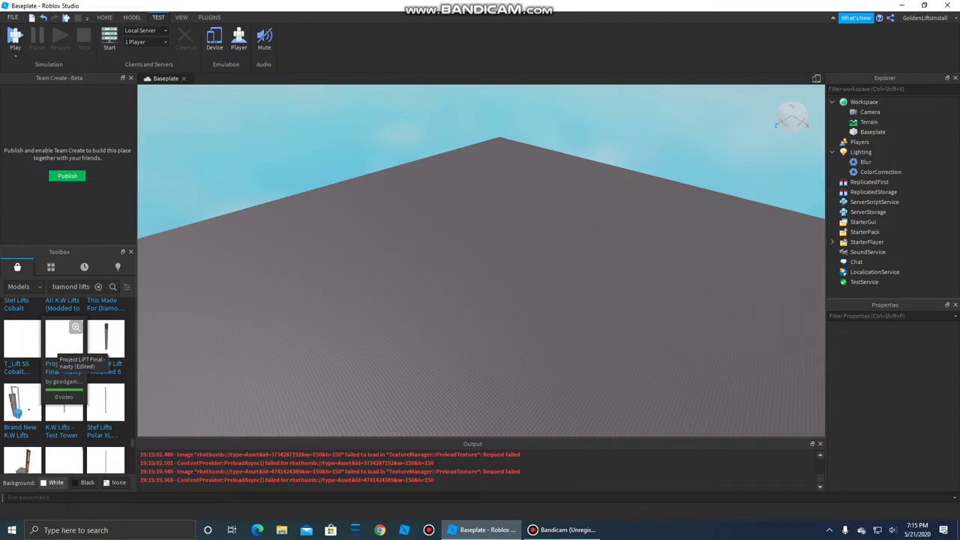
{"action": "left_click", "coordinate": [63, 339]}
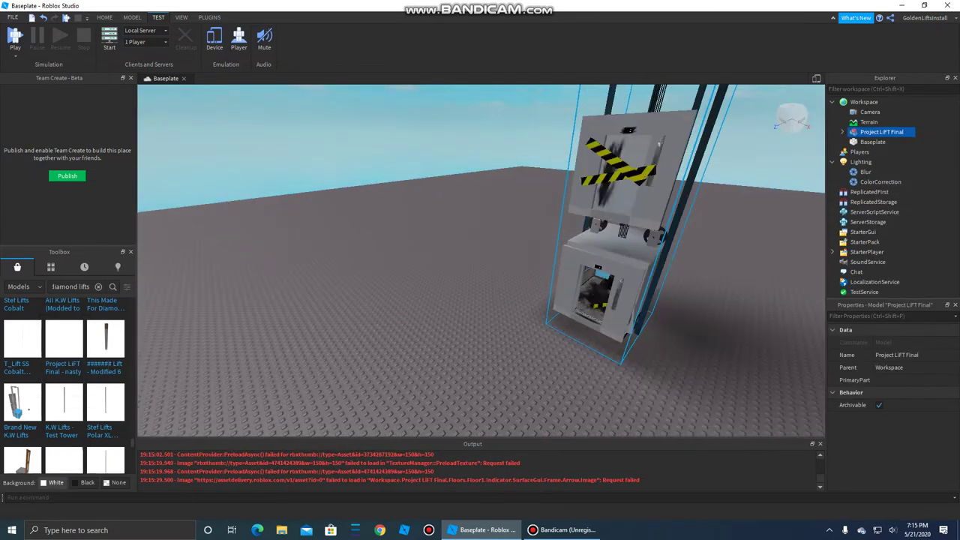
{"action": "key", "text": "Delete"}
- Find and insert the Railman Lifts With Card Reader model further down the results, view its landing doors, and delete it
{"action": "scroll", "coordinate": [23, 319], "scroll_direction": "down", "scroll_amount": 5}
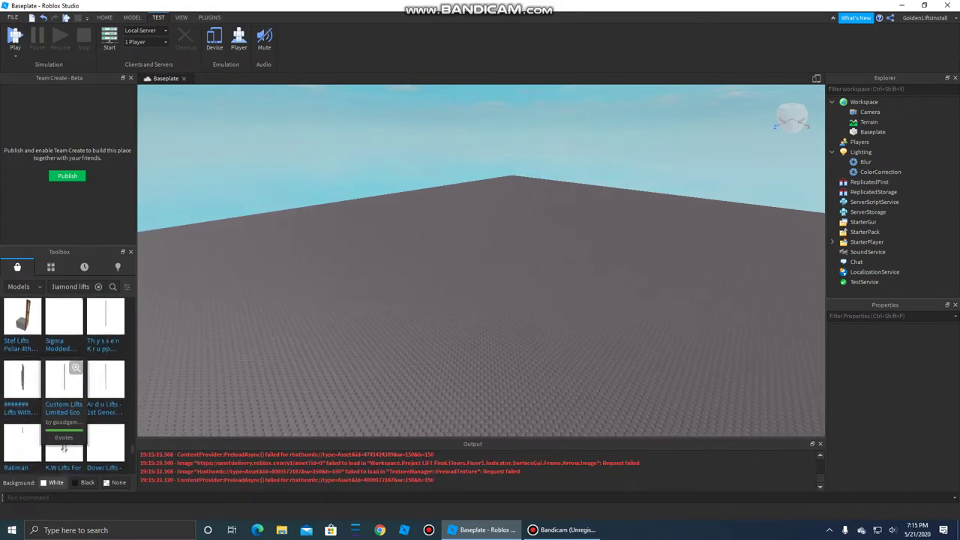
{"action": "scroll", "coordinate": [45, 360], "scroll_direction": "down", "scroll_amount": 3}
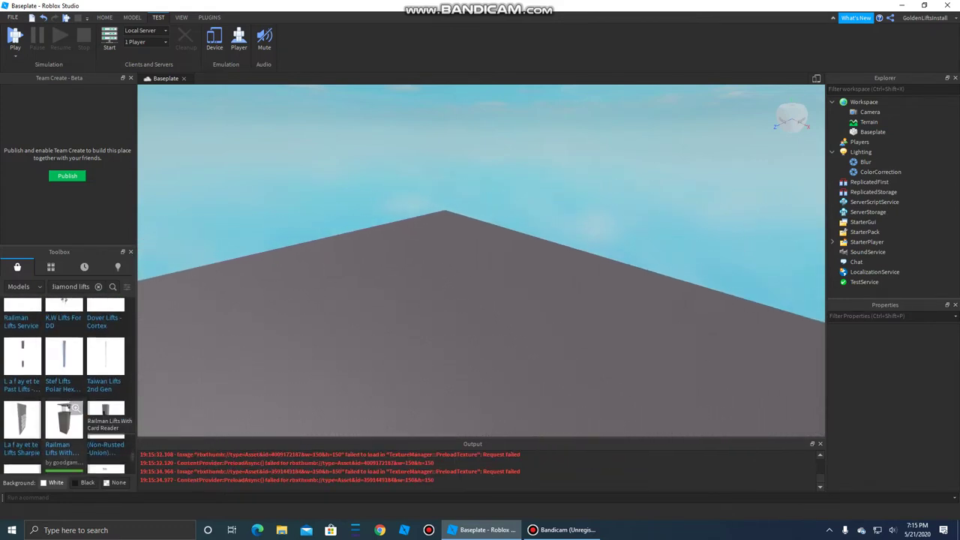
{"action": "left_click", "coordinate": [63, 419]}
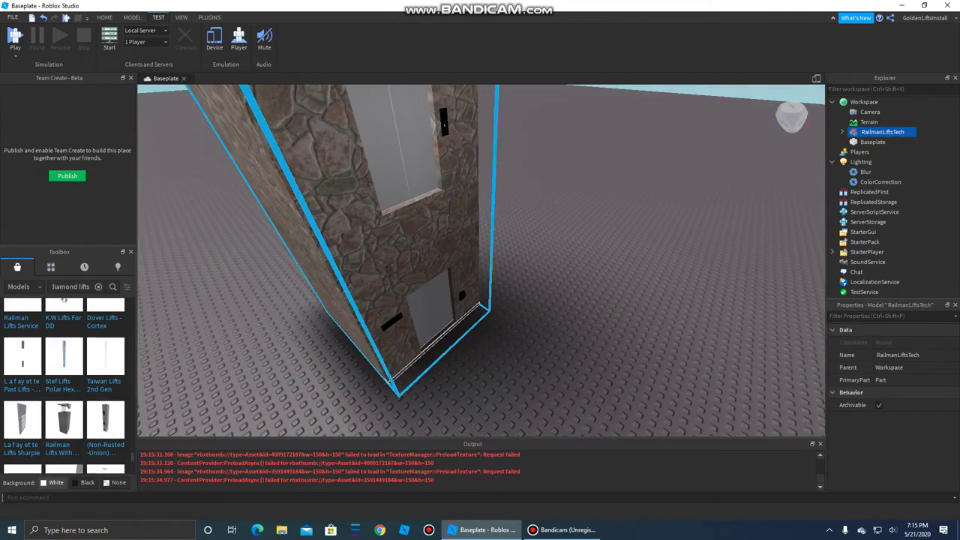
{"action": "key", "text": "w"}
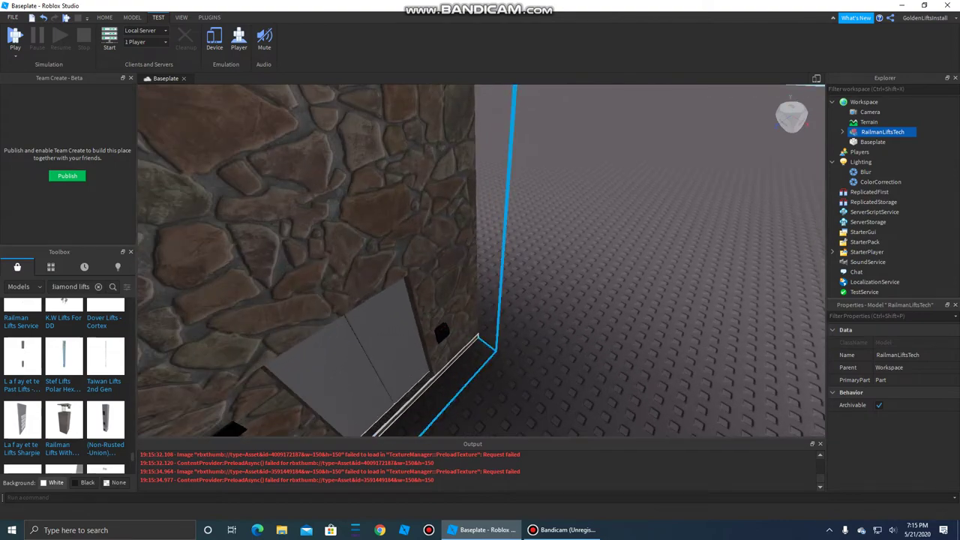
{"action": "key", "text": "f"}
{"action": "key", "text": "Delete"}
- Find and insert the Infinity Lifts 1st Generation model, view the inside of its cabin, and delete it
{"action": "scroll", "coordinate": [63, 385], "scroll_direction": "down", "scroll_amount": 3}
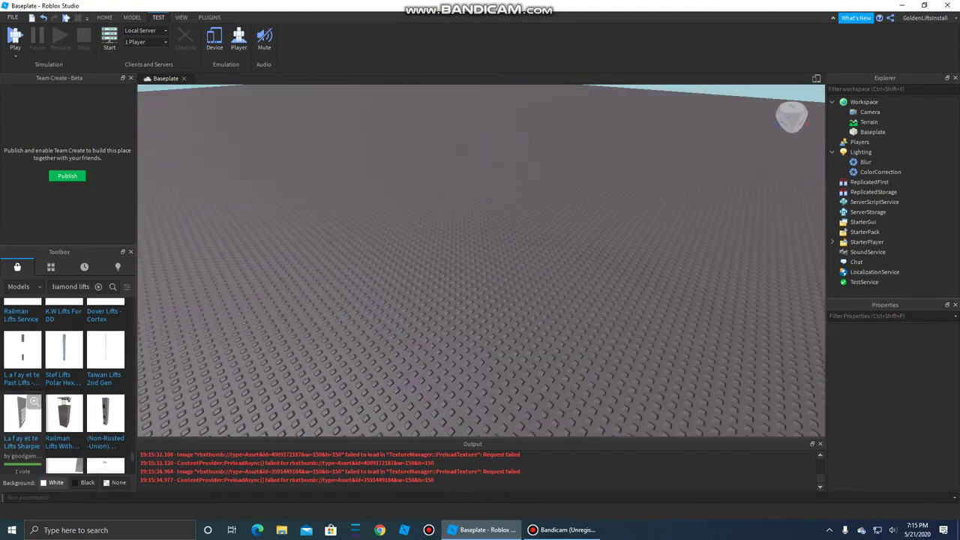
{"action": "scroll", "coordinate": [63, 360], "scroll_direction": "down", "scroll_amount": 3}
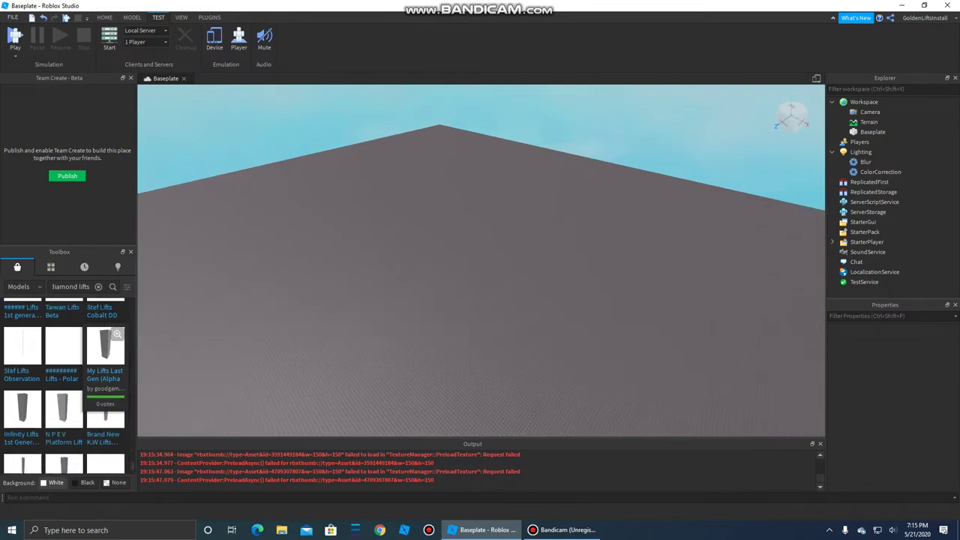
{"action": "key", "text": "a"}
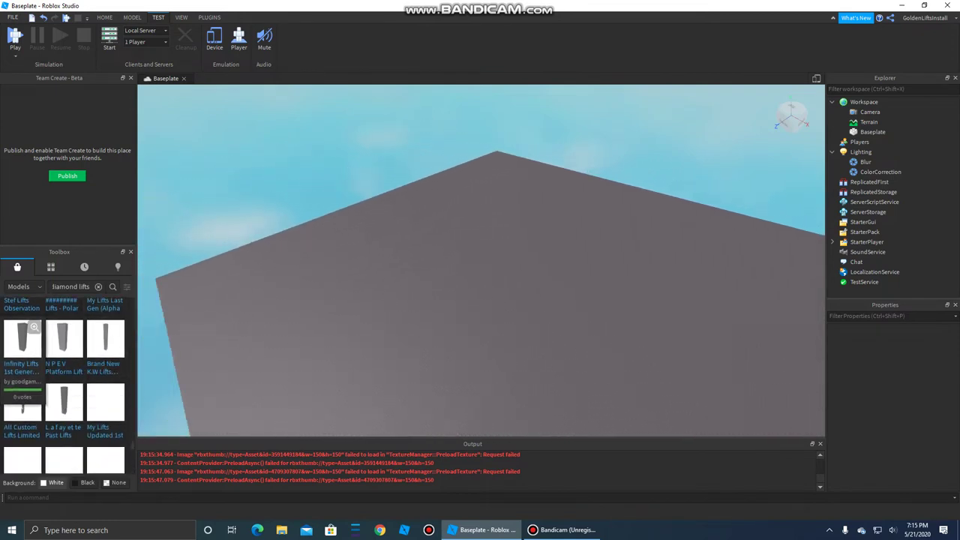
{"action": "key", "text": "q"}
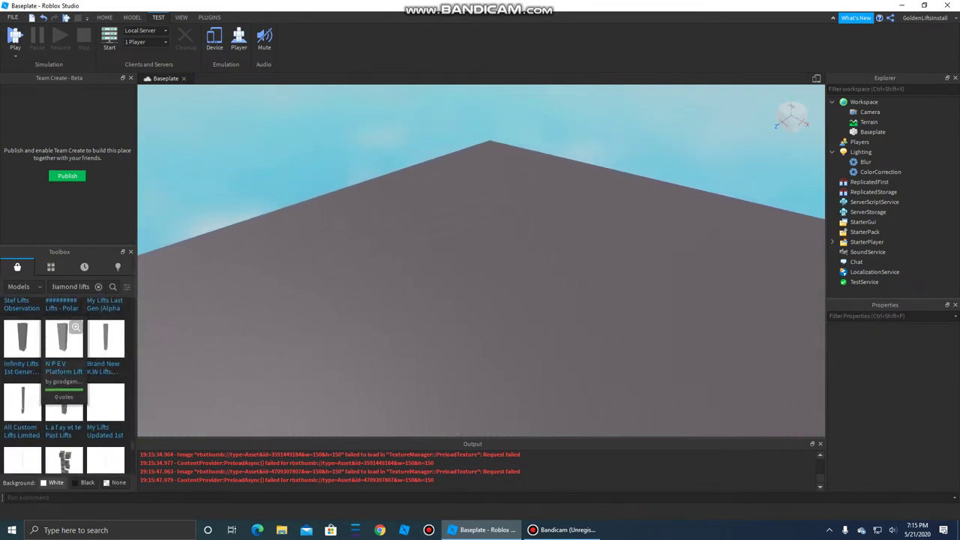
{"action": "left_click", "coordinate": [23, 337]}
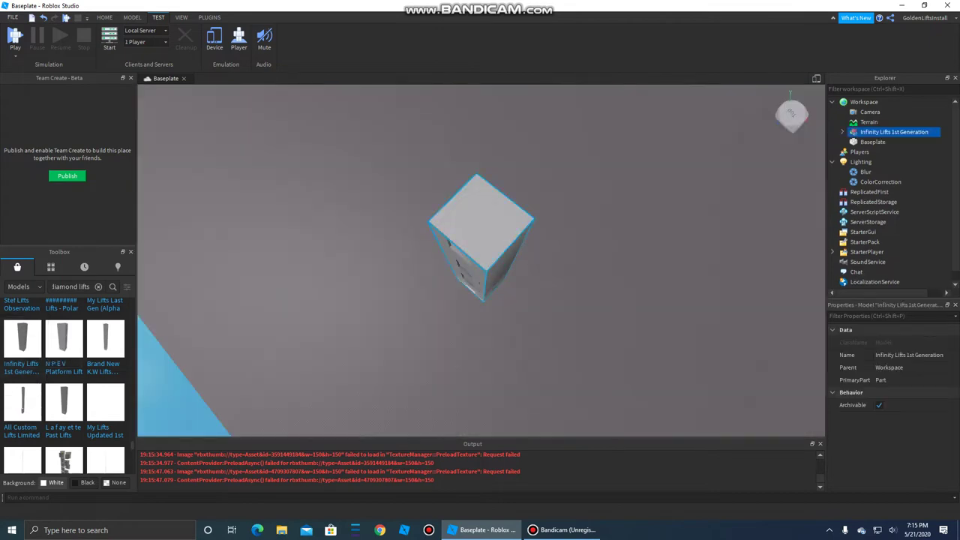
{"action": "key", "text": "w"}
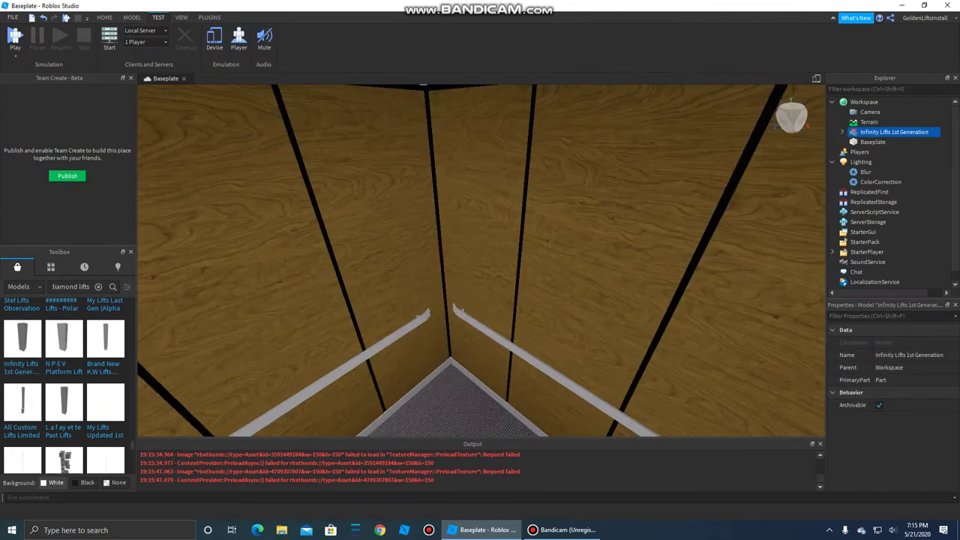
{"action": "key", "text": "Delete"}
- Insert the Jack Lifts Cobalt model from further down the results, inspect its cabin and exterior, and delete it
{"action": "scroll", "coordinate": [75, 367], "scroll_direction": "down", "scroll_amount": 3}
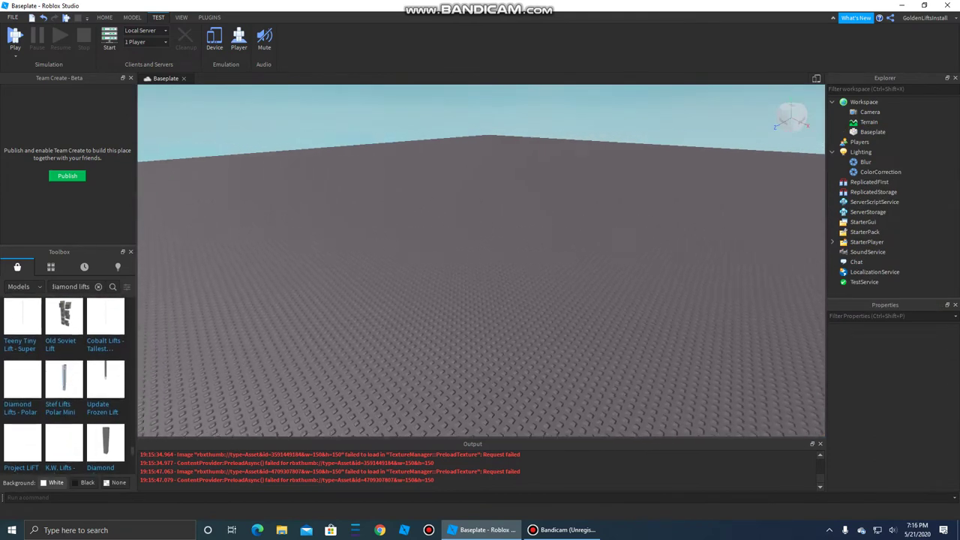
{"action": "scroll", "coordinate": [64, 379], "scroll_direction": "down", "scroll_amount": 3}
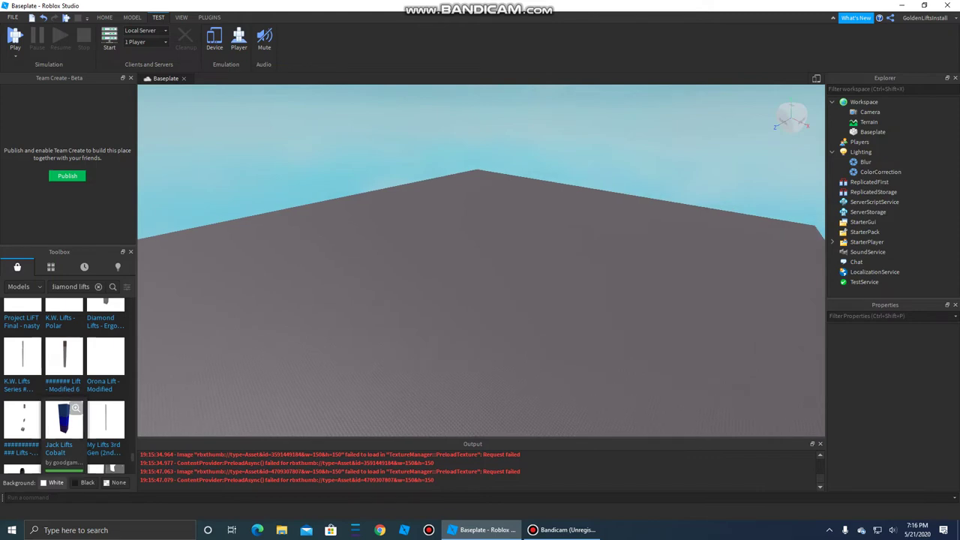
{"action": "left_click", "coordinate": [66, 421]}
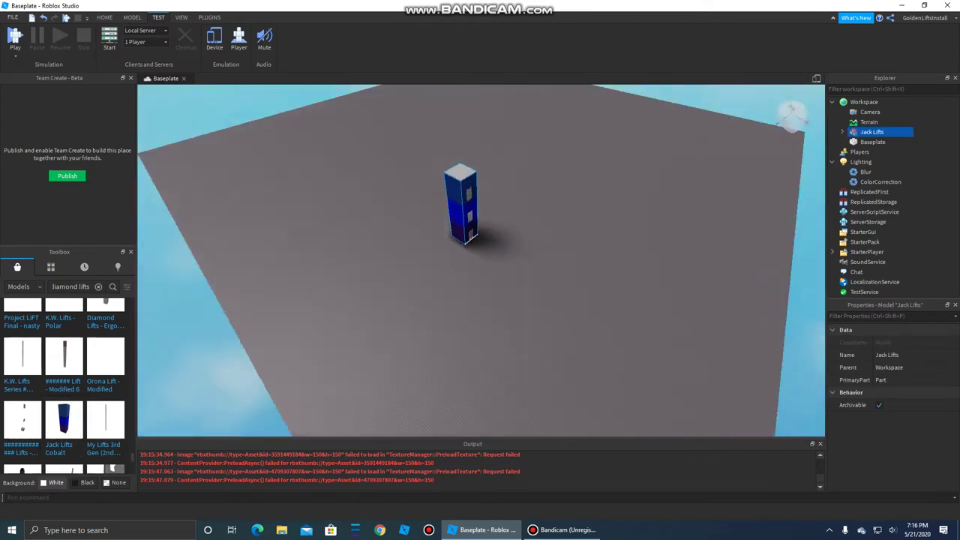
{"action": "key", "text": "w"}
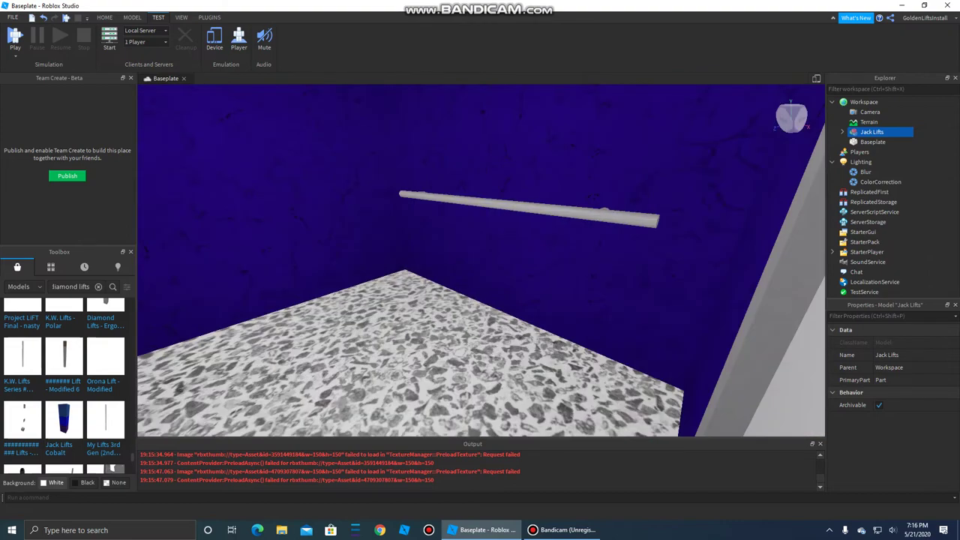
{"action": "key", "text": "s"}
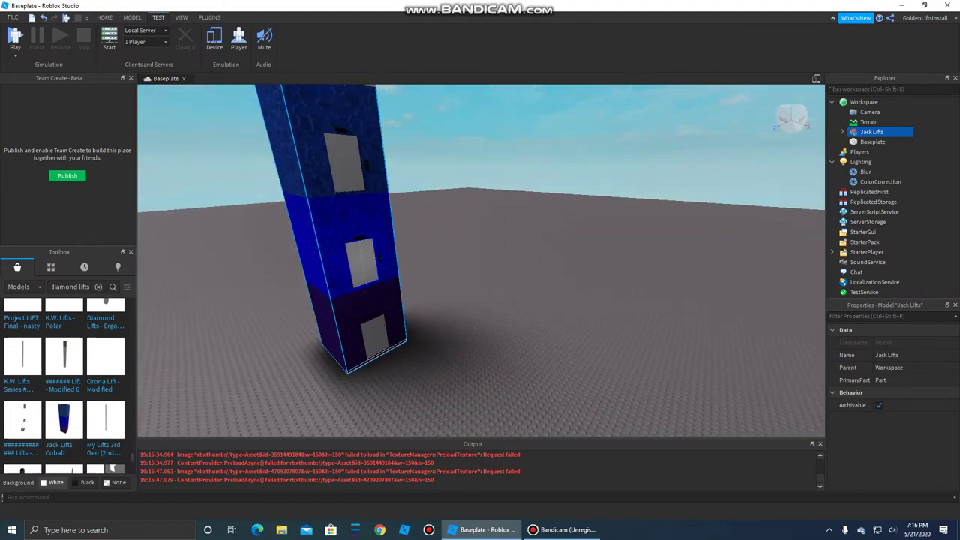
{"action": "scroll", "coordinate": [23, 356], "scroll_direction": "down", "scroll_amount": 4}
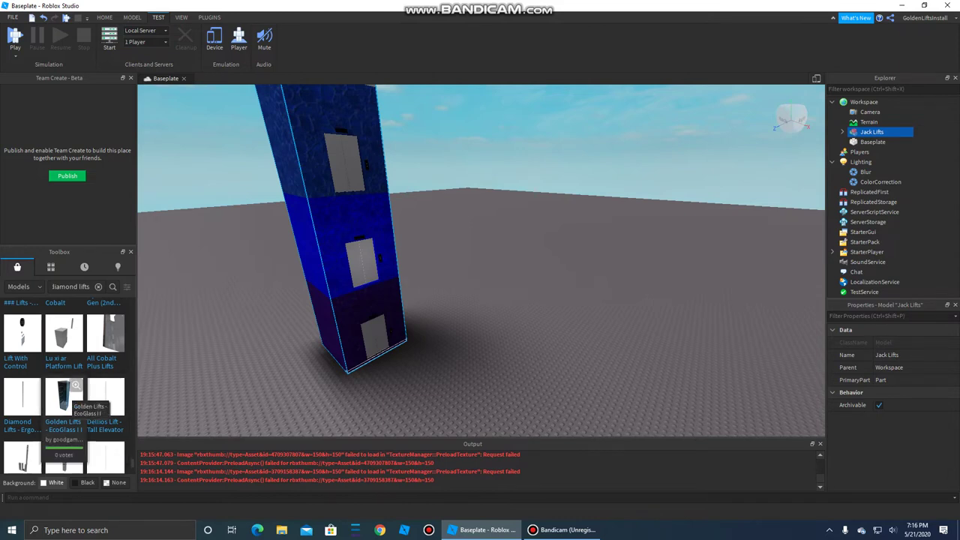
{"action": "key", "text": "Delete"}
- Look through the remaining results for the Lafayette Lifts Computer Core model, insert it to view its cabin, and delete it
{"action": "scroll", "coordinate": [63, 397], "scroll_direction": "down", "scroll_amount": 2}
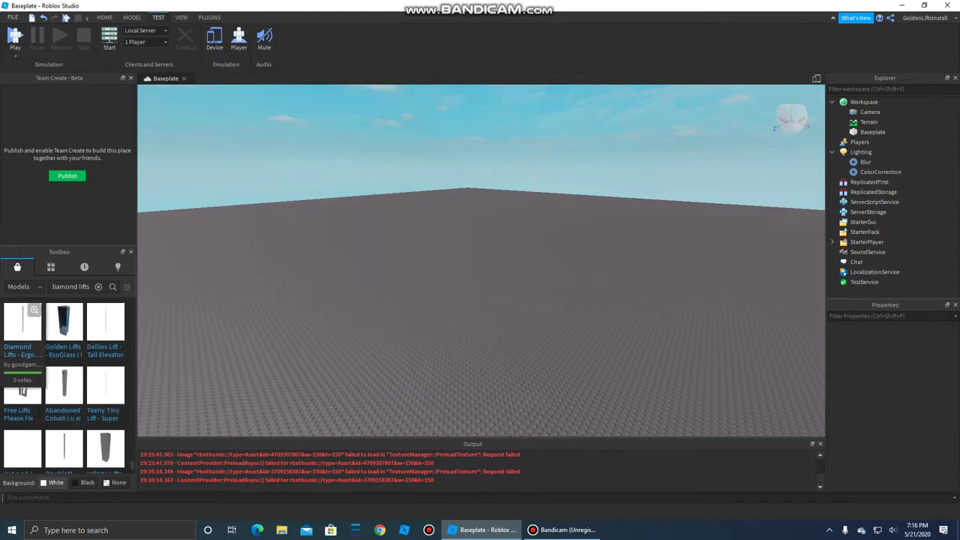
{"action": "scroll", "coordinate": [64, 360], "scroll_direction": "down", "scroll_amount": 2}
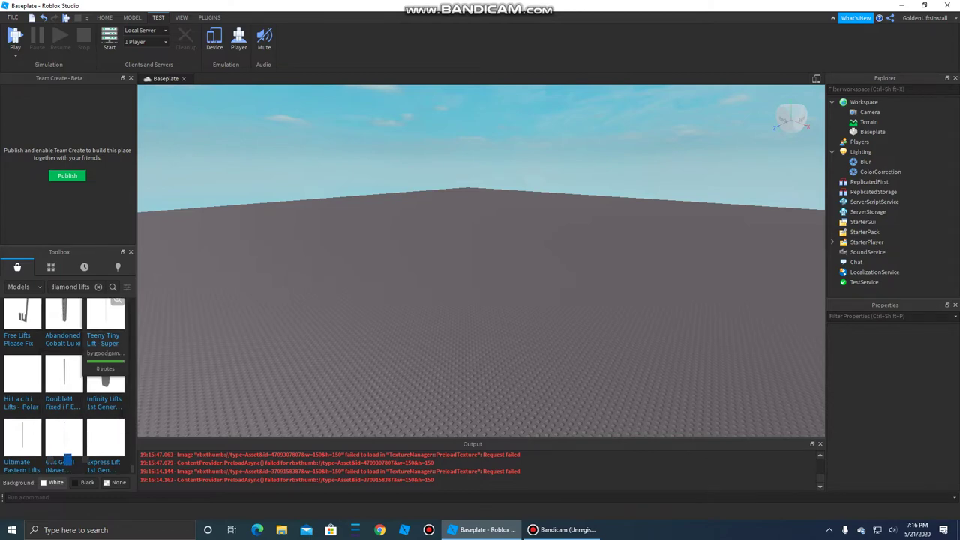
{"action": "scroll", "coordinate": [85, 461], "scroll_direction": "up", "scroll_amount": 1}
{"action": "mouse_move", "coordinate": [480, 338]}
{"action": "right_mouse_down"}
{"action": "mouse_move", "coordinate": [480, 255]}
{"action": "mouse_move", "coordinate": [495, 352]}
{"action": "mouse_move", "coordinate": [495, 338]}
{"action": "right_mouse_up"}
{"action": "right_click_drag", "start_coordinate": [495, 338], "coordinate": [495, 285]}
{"action": "scroll", "coordinate": [75, 375], "scroll_direction": "down", "scroll_amount": 3}
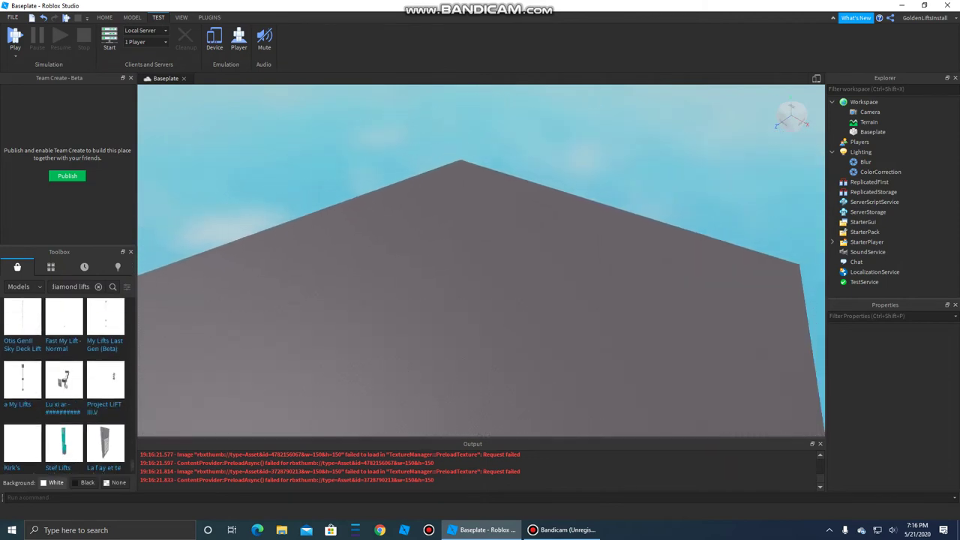
{"action": "scroll", "coordinate": [75, 352], "scroll_direction": "down", "scroll_amount": 1}
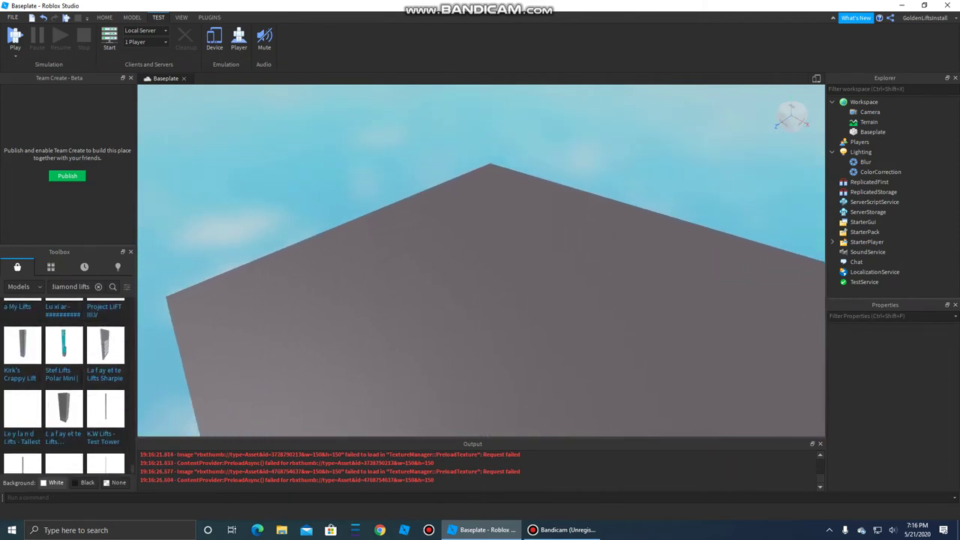
{"action": "scroll", "coordinate": [66, 342], "scroll_direction": "down", "scroll_amount": 1}
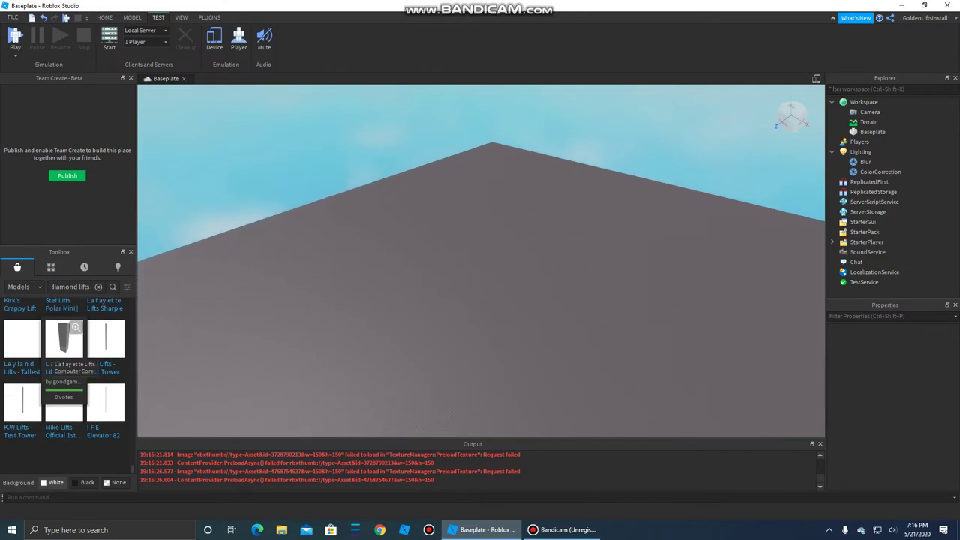
{"action": "left_click", "coordinate": [64, 339]}
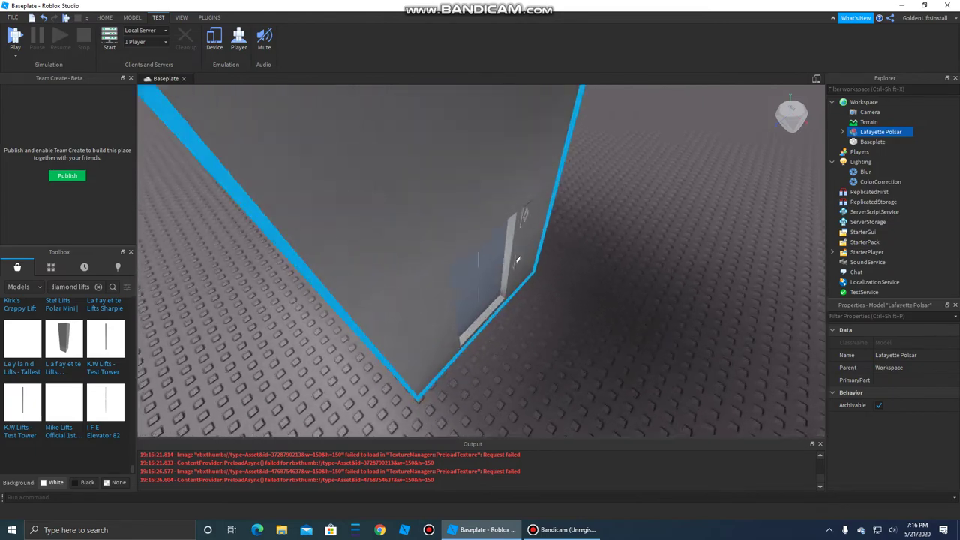
{"action": "scroll", "coordinate": [517, 259], "scroll_direction": "up", "scroll_amount": 10}
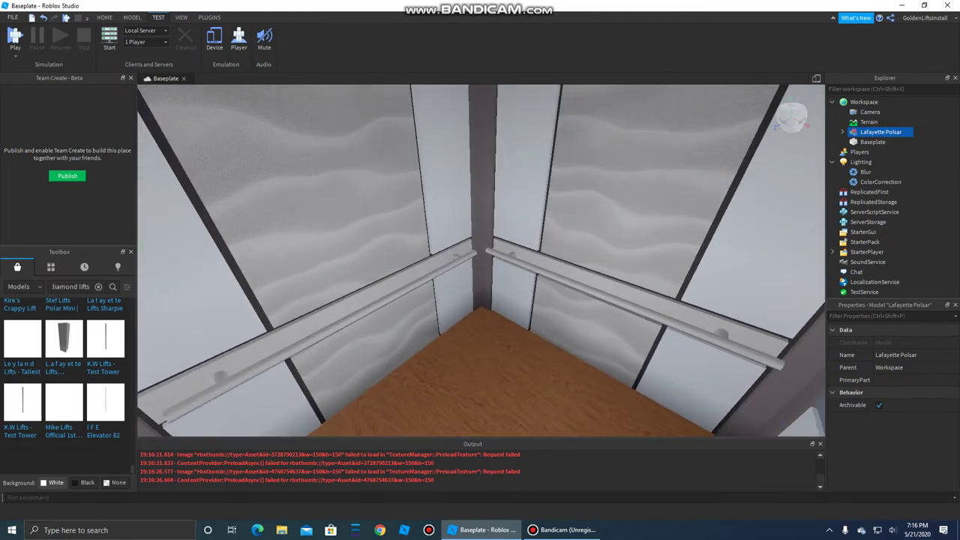
{"action": "key", "text": "Delete"}
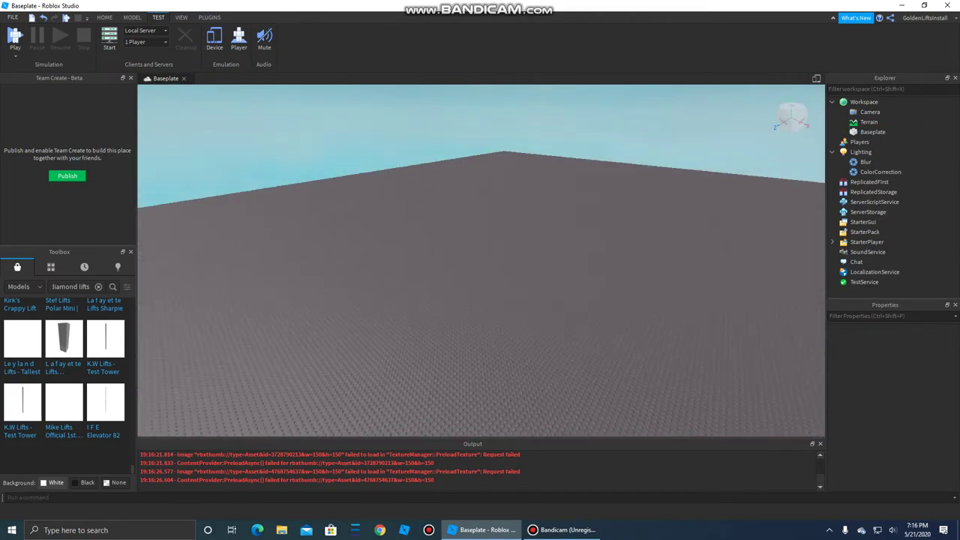
- From the creator's full model list, insert the OTIS Gen3 TRR With Diamond Lifts model, view its landing doors, and delete it
{"action": "scroll", "coordinate": [64, 375], "scroll_direction": "up", "scroll_amount": 3}
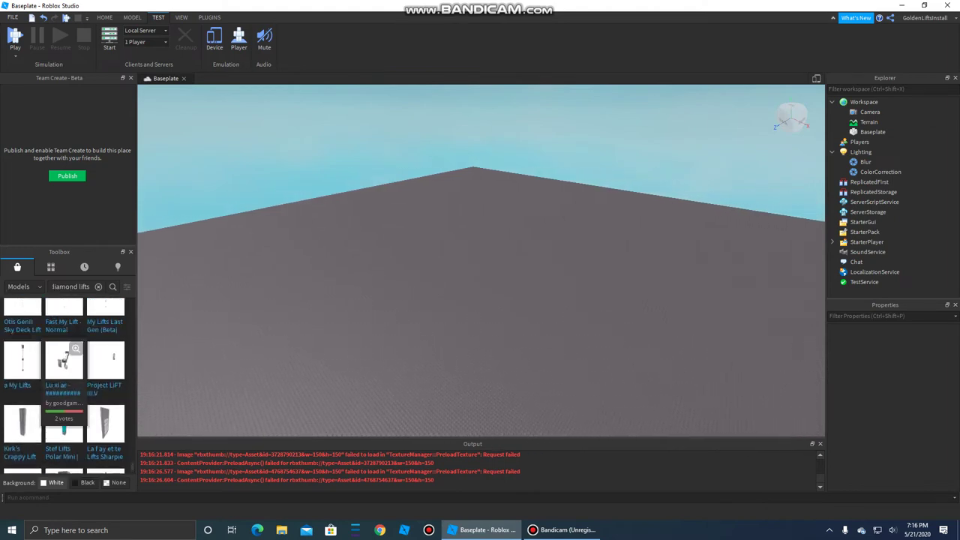
{"action": "scroll", "coordinate": [64, 386], "scroll_direction": "down", "scroll_amount": 2}
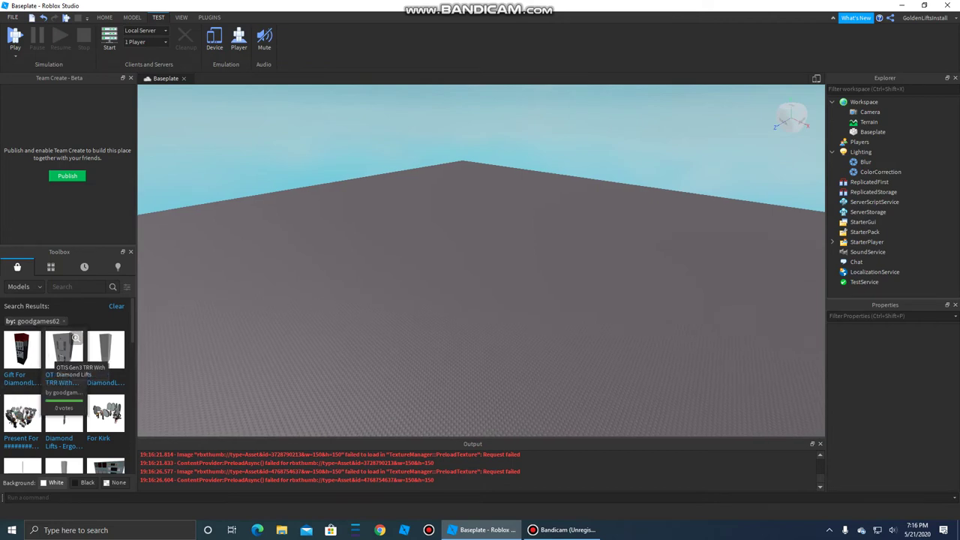
{"action": "left_click", "coordinate": [64, 349]}
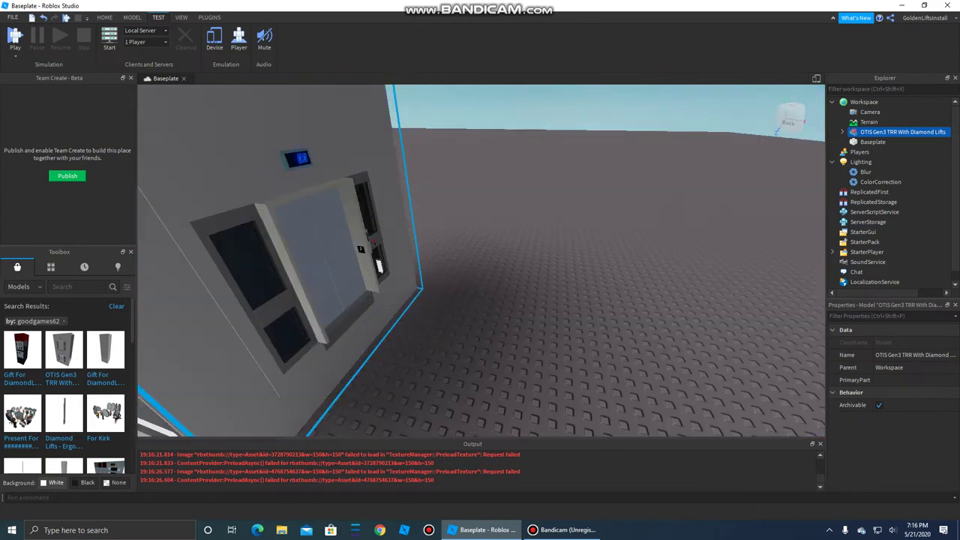
{"action": "key", "text": "Delete"}
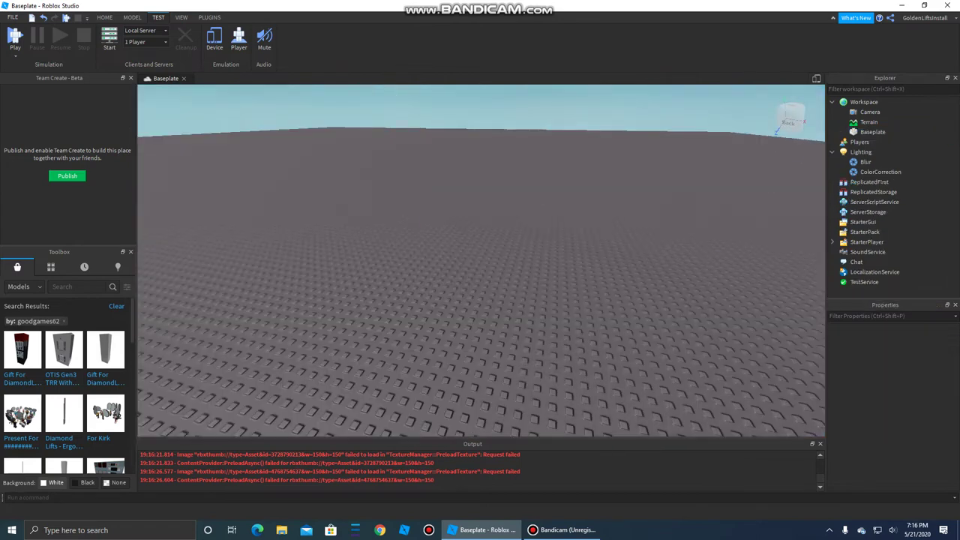
- Insert the Gift For DiamondLiftsInstall Again!!! model, inspect its landing doors and cabin interior, and delete it
{"action": "scroll", "coordinate": [480, 255], "scroll_direction": "down", "scroll_amount": 5}
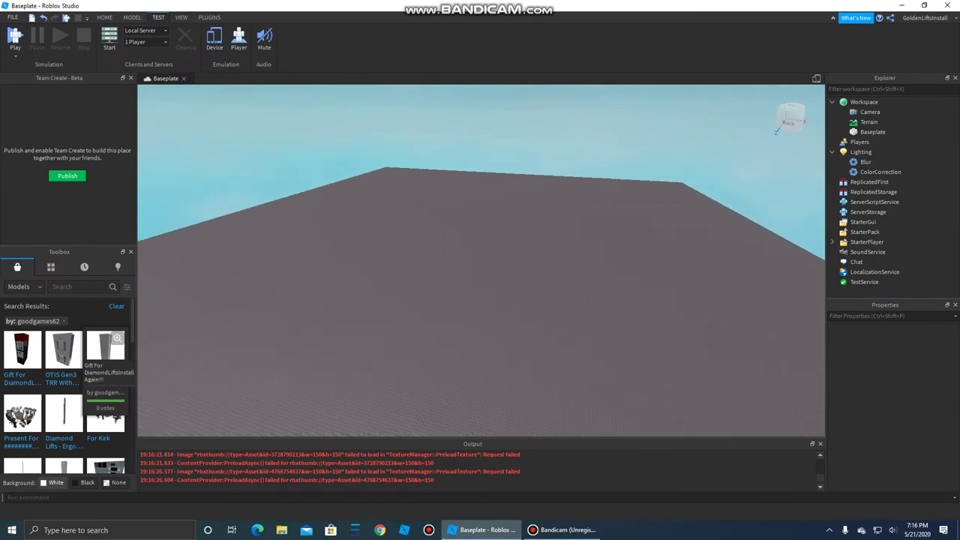
{"action": "left_click", "coordinate": [105, 346]}
{"action": "scroll", "coordinate": [480, 255], "scroll_direction": "up", "scroll_amount": 8}
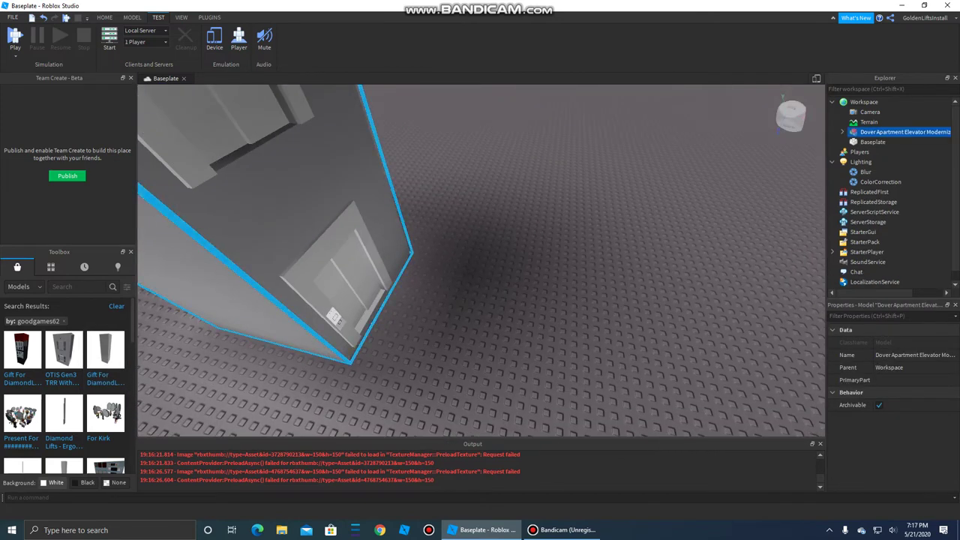
{"action": "scroll", "coordinate": [480, 255], "scroll_direction": "up", "scroll_amount": 2}
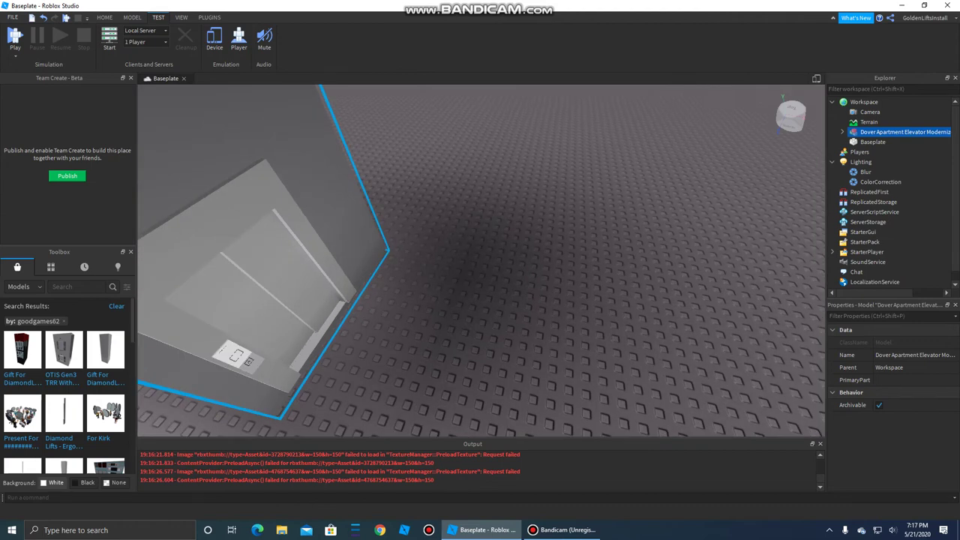
{"action": "scroll", "coordinate": [480, 261], "scroll_direction": "up", "scroll_amount": 6}
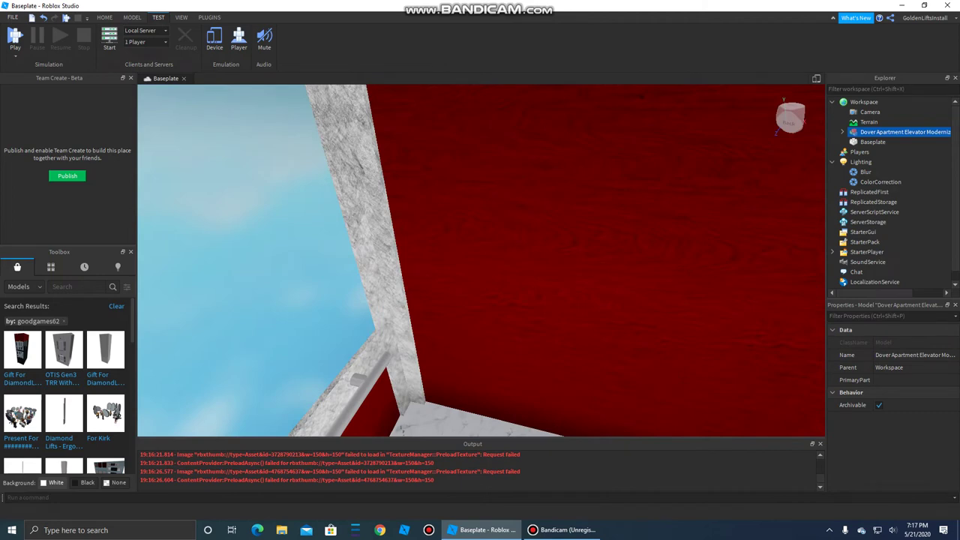
{"action": "key", "text": "Delete"}
- Look through the creator's full model list for further elevator models to review
{"action": "scroll", "coordinate": [105, 353], "scroll_direction": "down", "scroll_amount": 3}
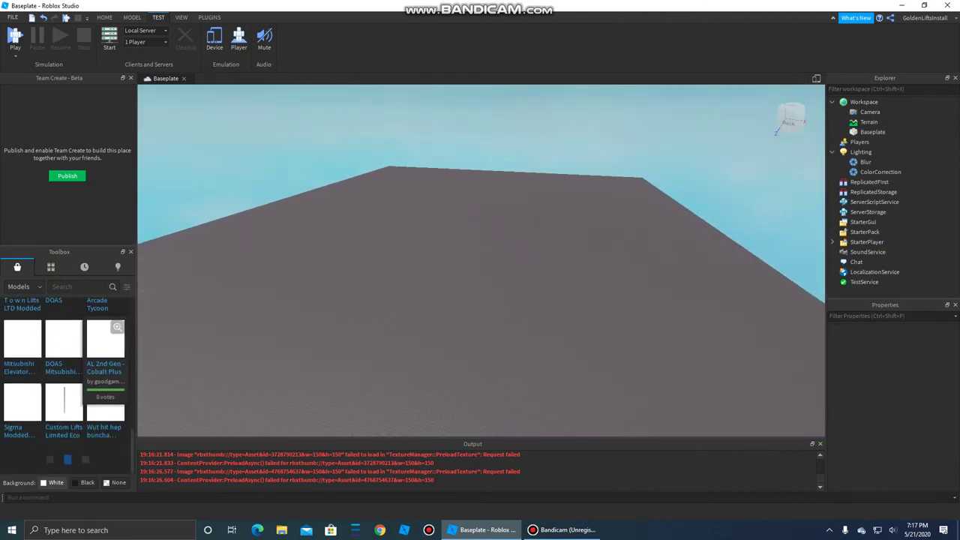
{"action": "key", "text": "e"}
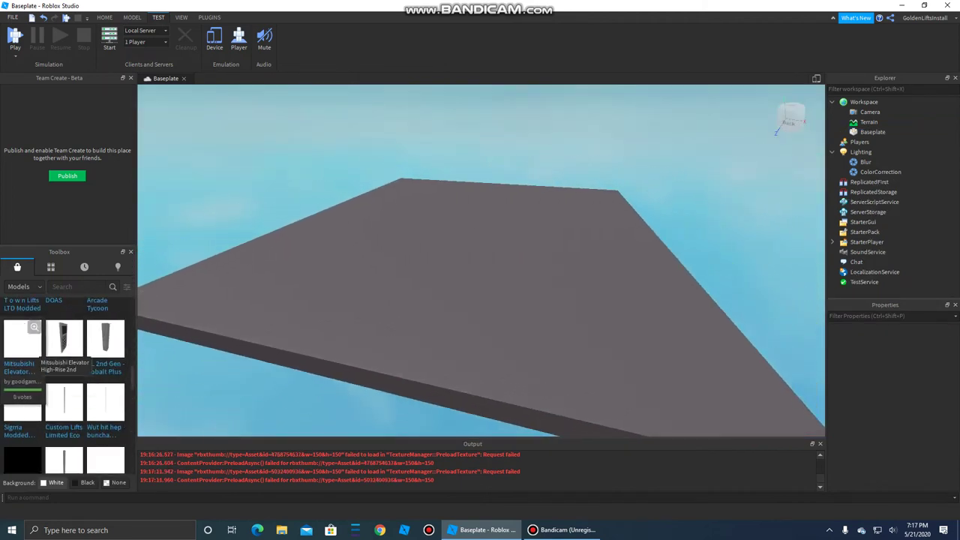
{"action": "scroll", "coordinate": [64, 375], "scroll_direction": "down", "scroll_amount": 3}
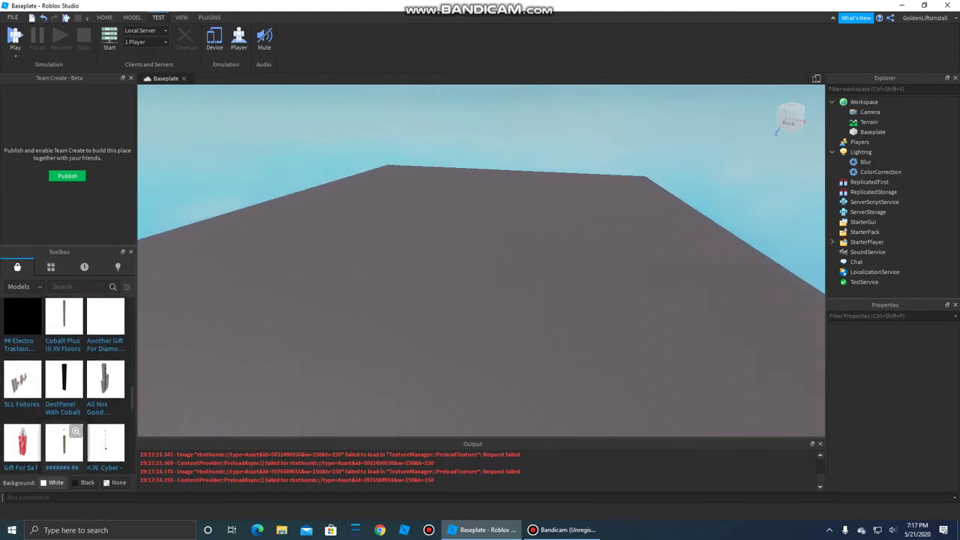
{"action": "scroll", "coordinate": [64, 390], "scroll_direction": "down", "scroll_amount": 3}
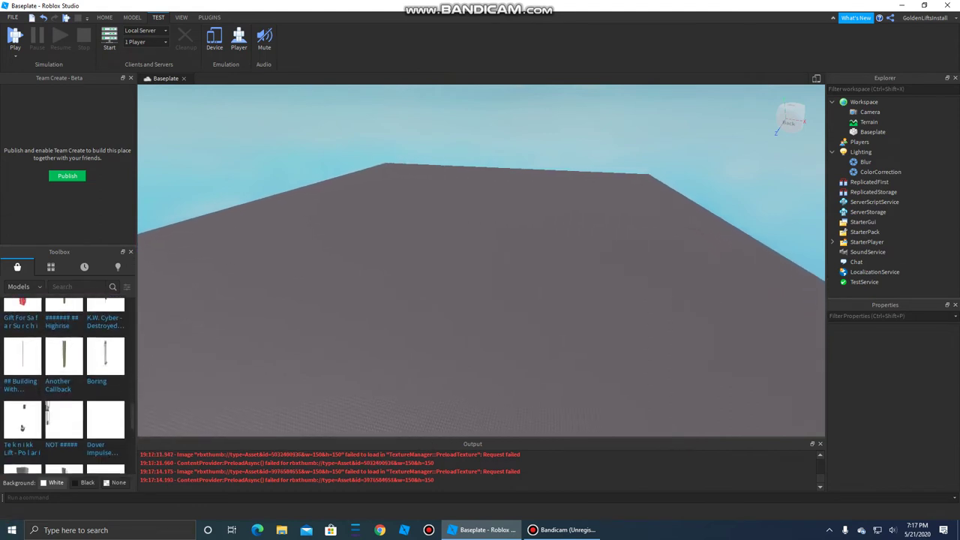
{"action": "scroll", "coordinate": [66, 390], "scroll_direction": "down", "scroll_amount": 2}
{"action": "scroll", "coordinate": [68, 393], "scroll_direction": "down", "scroll_amount": 2}
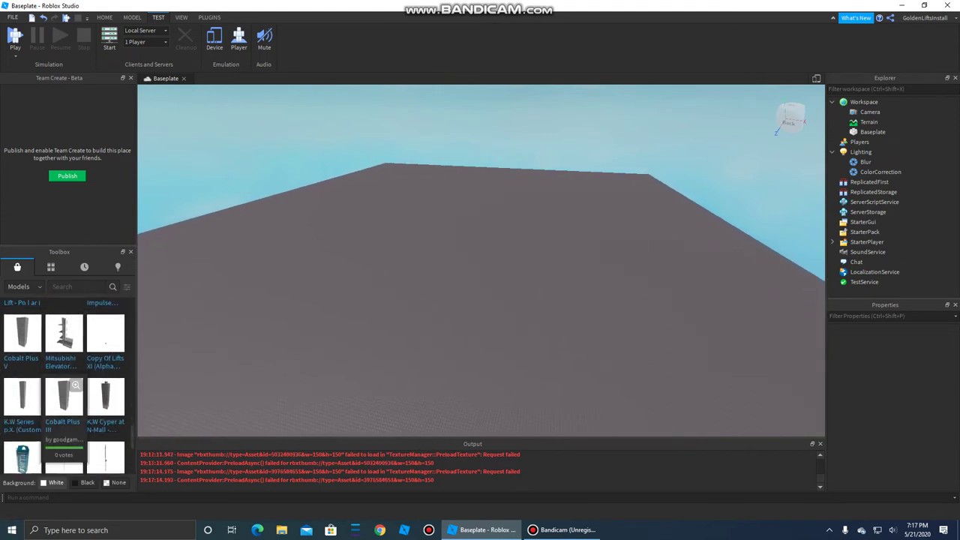
{"action": "scroll", "coordinate": [66, 390], "scroll_direction": "down", "scroll_amount": 4}
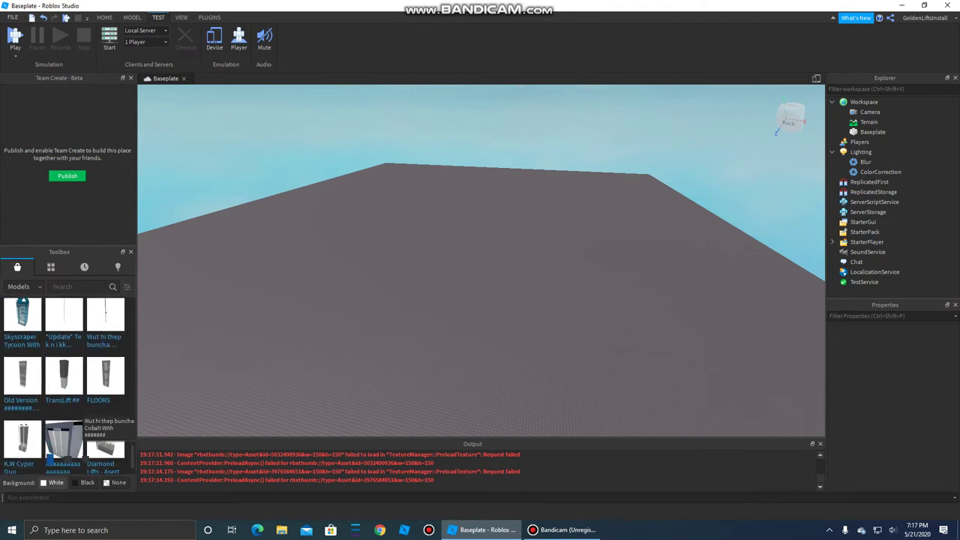
{"action": "scroll", "coordinate": [66, 390], "scroll_direction": "down", "scroll_amount": 4}
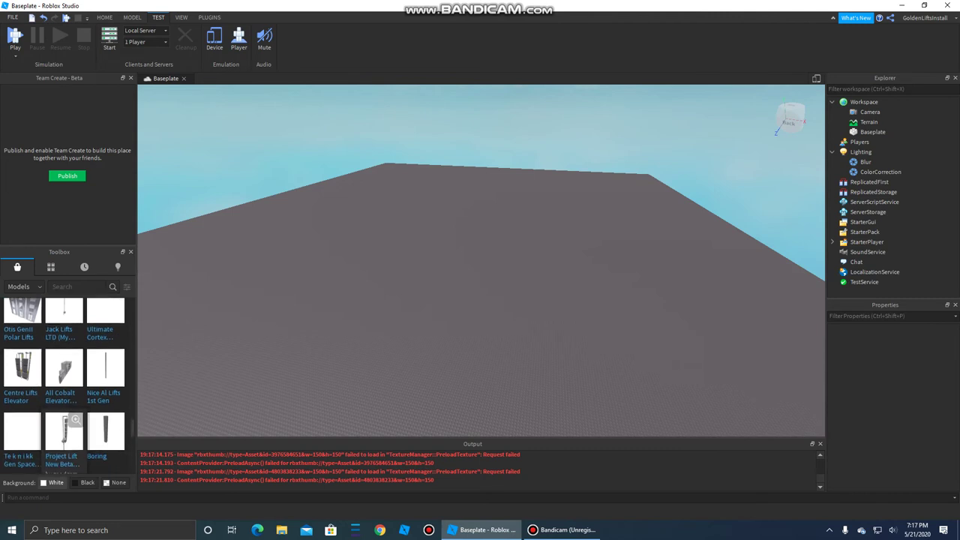
{"action": "scroll", "coordinate": [66, 416], "scroll_direction": "down", "scroll_amount": 3}
{"action": "scroll", "coordinate": [64, 360], "scroll_direction": "down", "scroll_amount": 3}
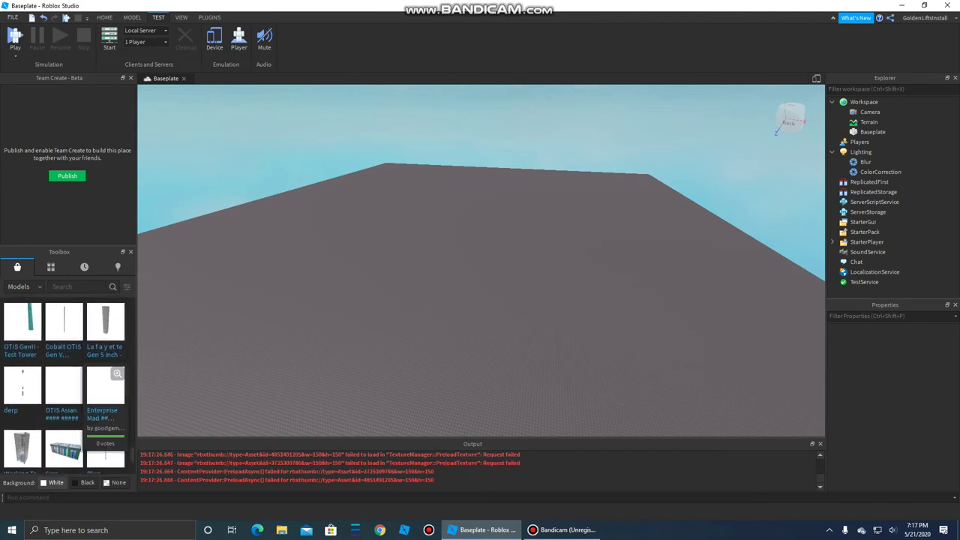
{"action": "scroll", "coordinate": [105, 326], "scroll_direction": "down", "scroll_amount": 3}
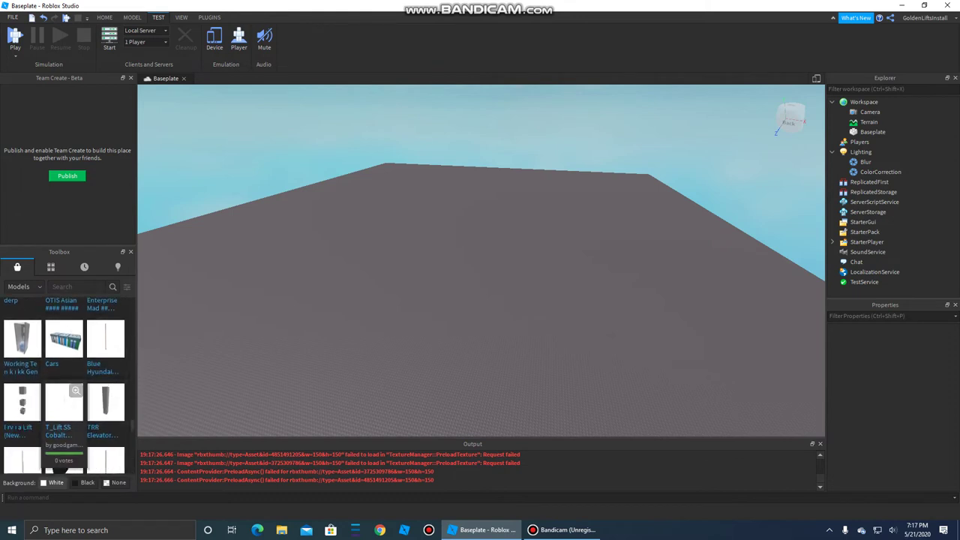
{"action": "scroll", "coordinate": [64, 405], "scroll_direction": "down", "scroll_amount": 3}
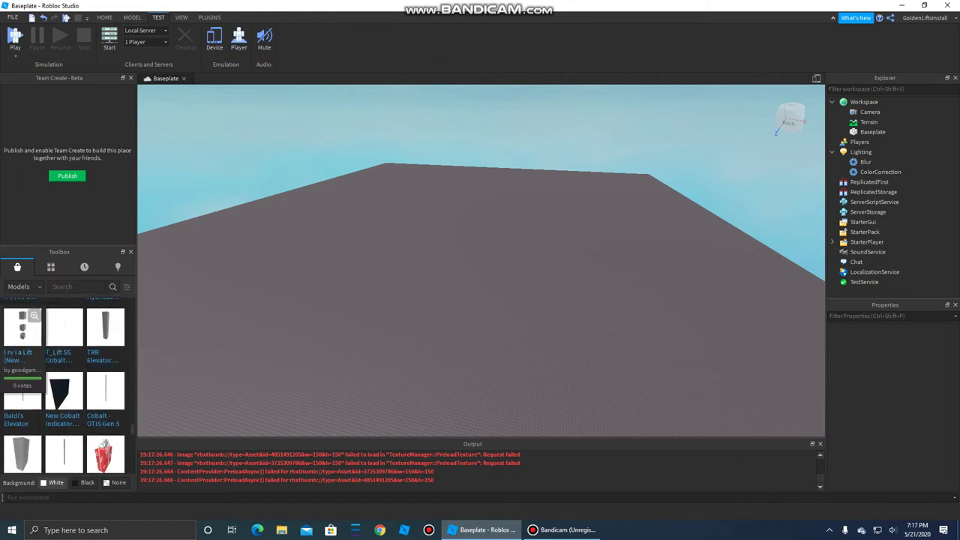
{"action": "scroll", "coordinate": [63, 360], "scroll_direction": "down", "scroll_amount": 3}
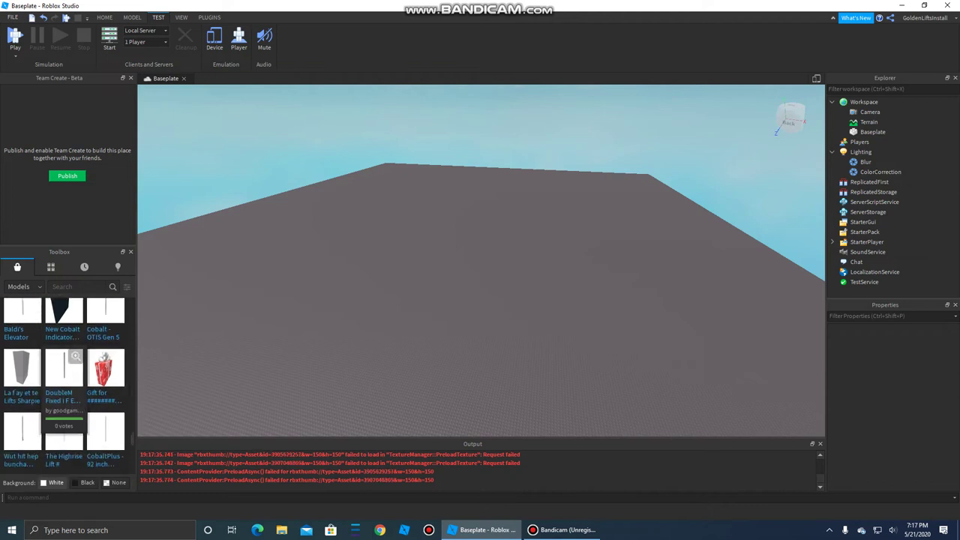
{"action": "scroll", "coordinate": [75, 369], "scroll_direction": "down", "scroll_amount": 5}
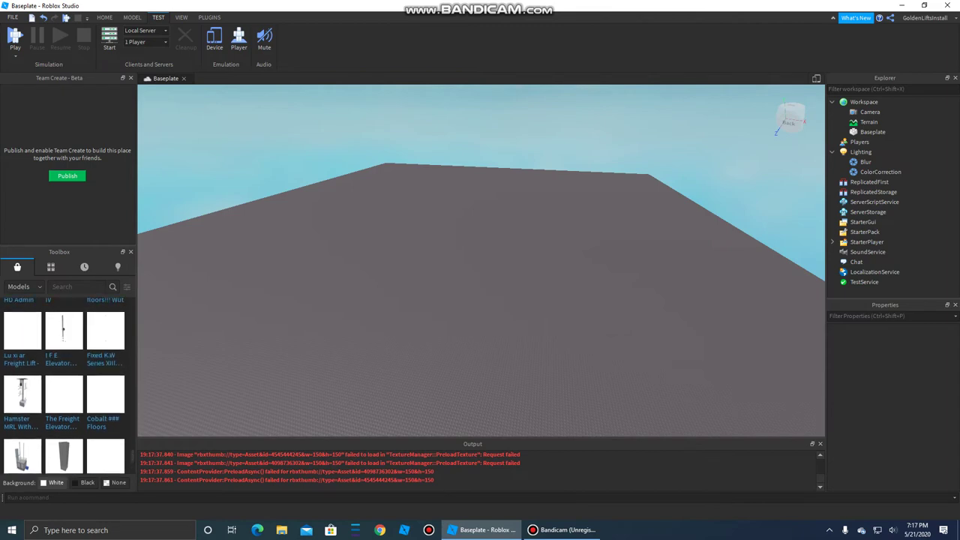
- Insert the I F E Elevator model, inspect its glass-fronted cabin inside and out, and delete it
{"action": "left_click", "coordinate": [64, 333]}
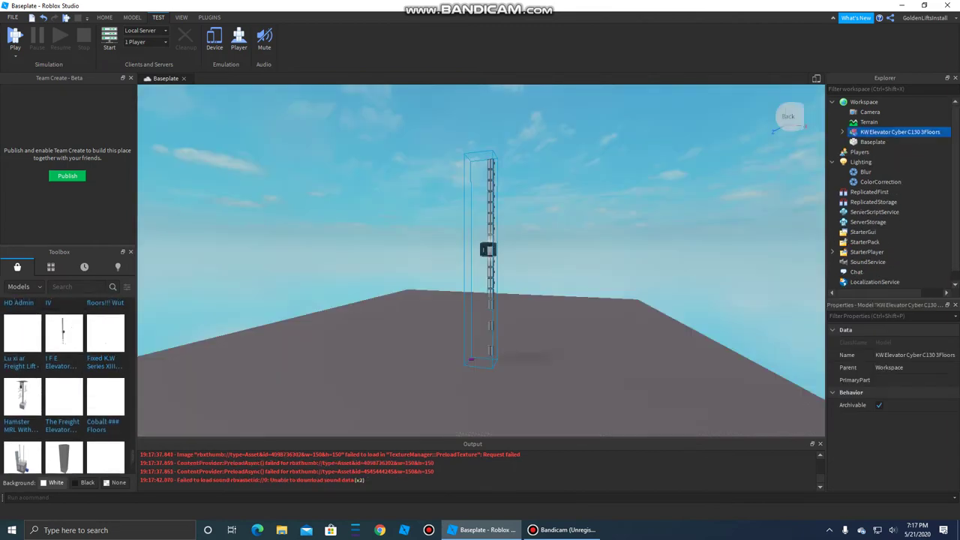
{"action": "key", "text": "w"}
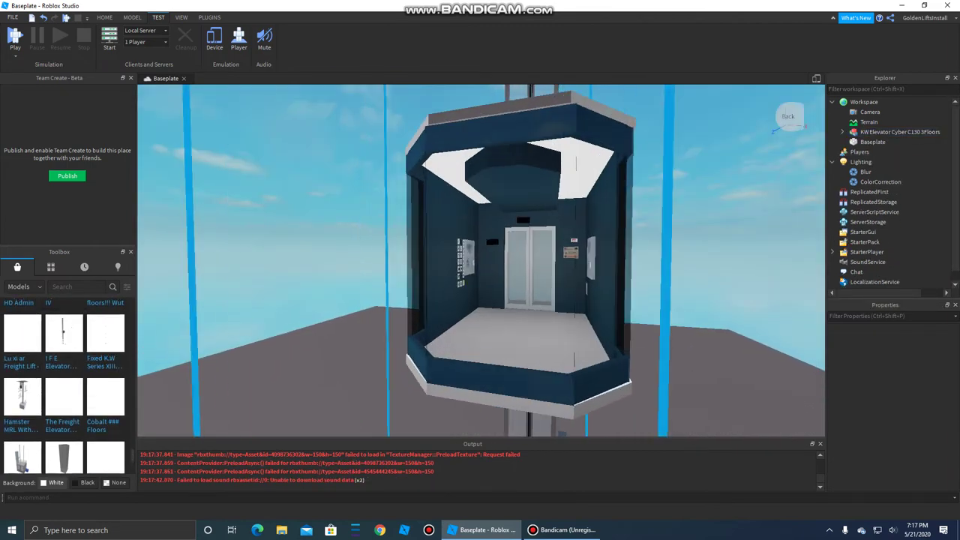
{"action": "key", "text": "w"}
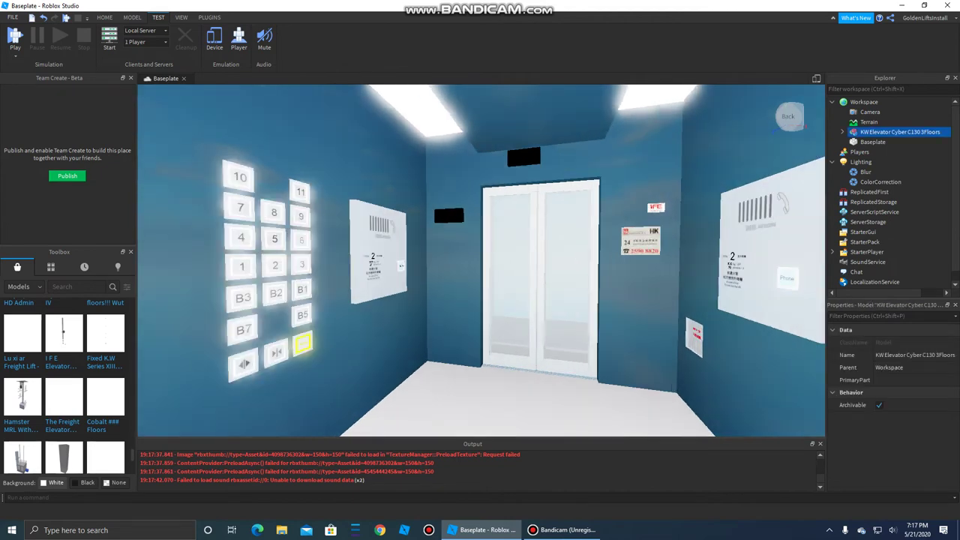
{"action": "key", "text": "s"}
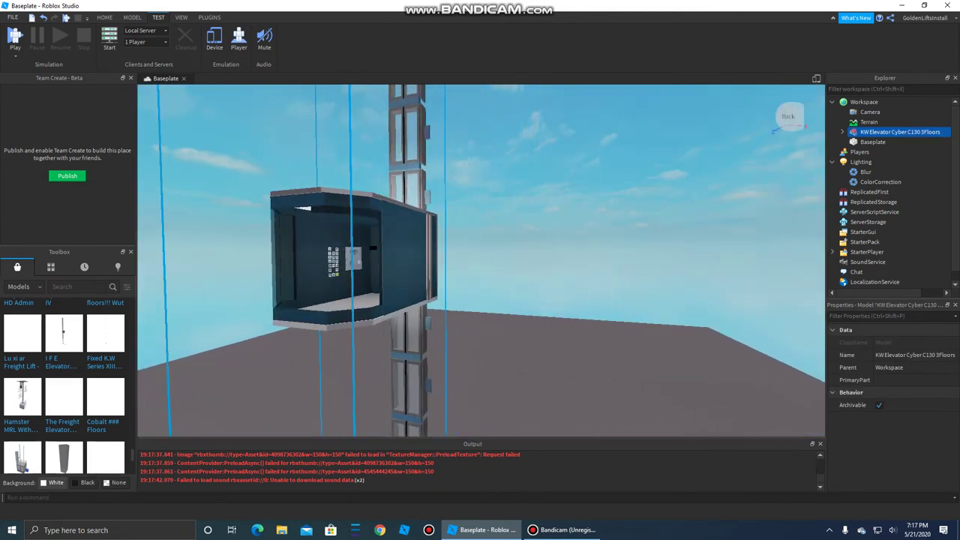
{"action": "key", "text": "Delete"}
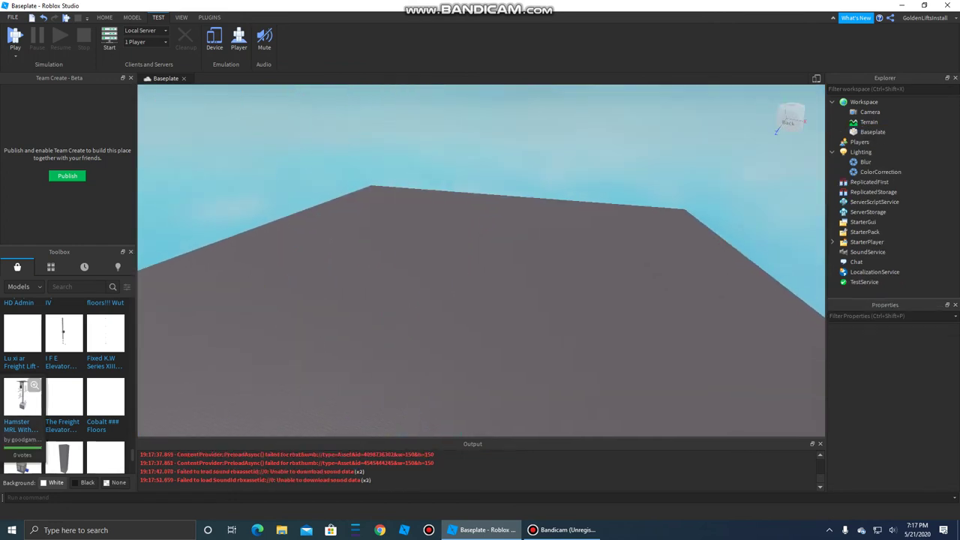
- Insert The Freight Elevator (Button Mania!!!) model, inspect the button panels inside its cabin, and delete it
{"action": "key", "text": "w"}
{"action": "left_click", "coordinate": [63, 396]}
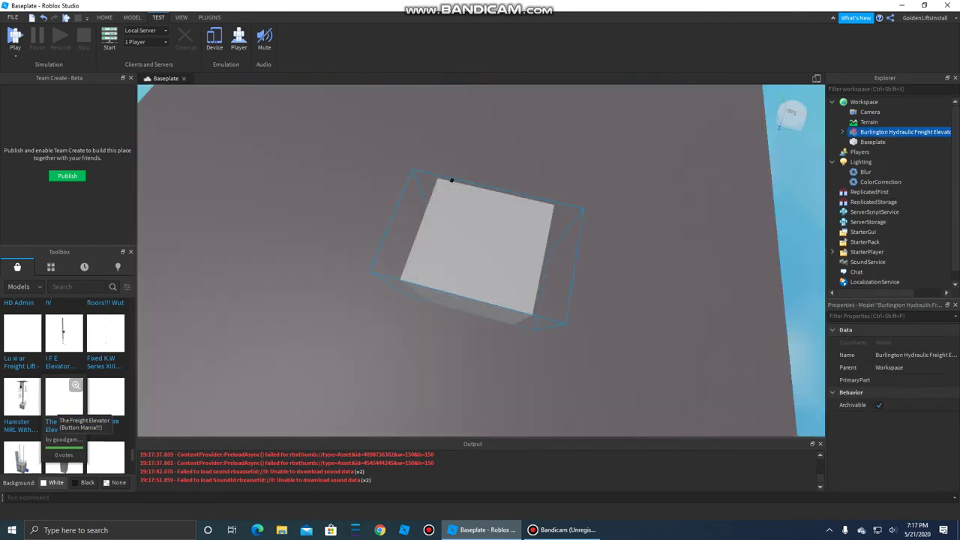
{"action": "scroll", "coordinate": [452, 180], "scroll_direction": "down", "scroll_amount": 5}
{"action": "scroll", "coordinate": [452, 180], "scroll_direction": "up", "scroll_amount": 10}
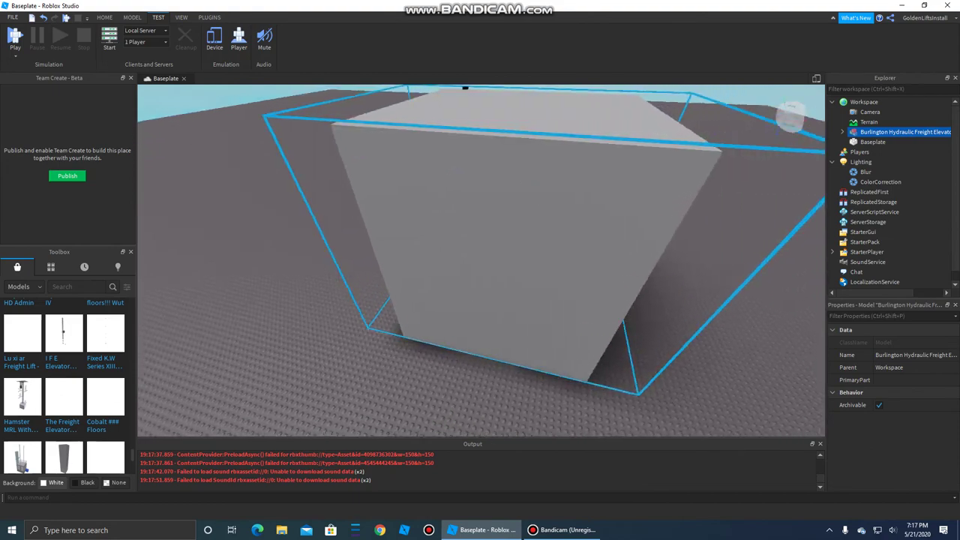
{"action": "scroll", "coordinate": [451, 180], "scroll_direction": "up", "scroll_amount": 5}
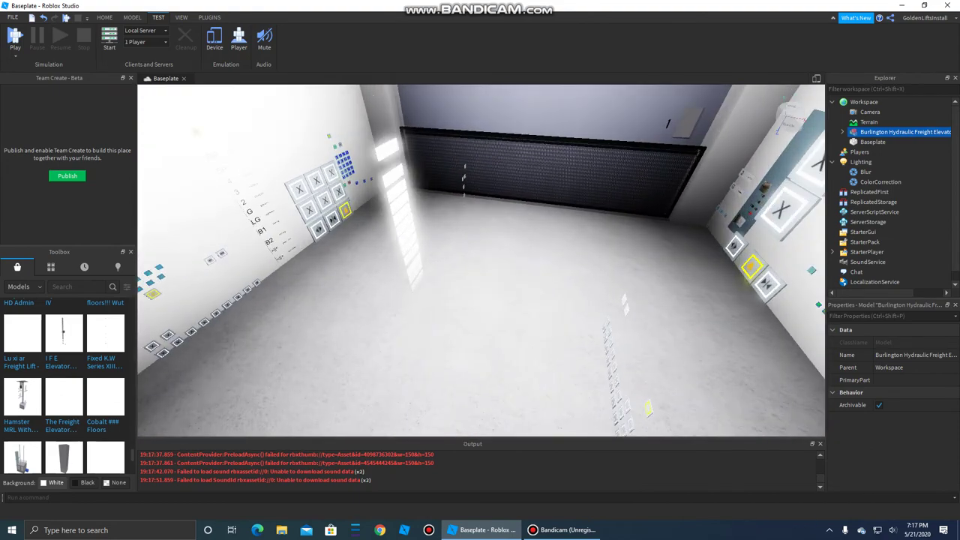
{"action": "scroll", "coordinate": [481, 253], "scroll_direction": "down", "scroll_amount": 2}
{"action": "scroll", "coordinate": [481, 260], "scroll_direction": "up", "scroll_amount": 5}
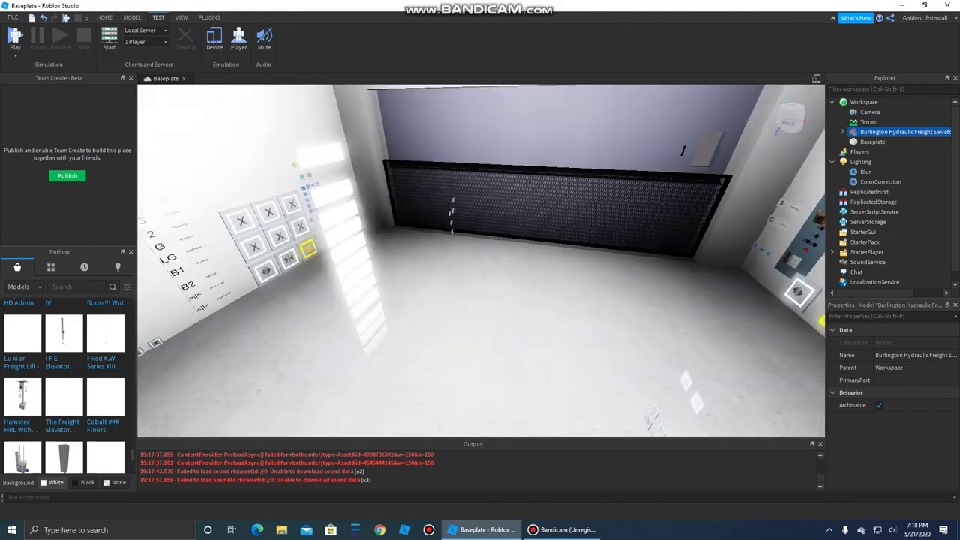
{"action": "right_click_drag", "start_coordinate": [480, 260], "coordinate": [480, 260]}
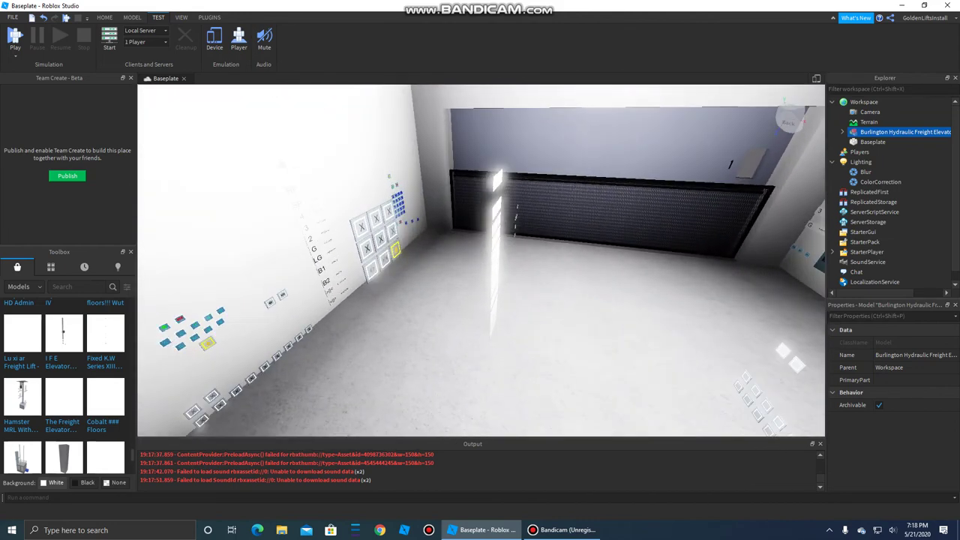
{"action": "key", "text": "Delete"}
- Insert the Diamond Lifts - Cobalt Basement model from further down the list, view its doors, and delete it
{"action": "scroll", "coordinate": [66, 378], "scroll_direction": "down", "scroll_amount": 3}
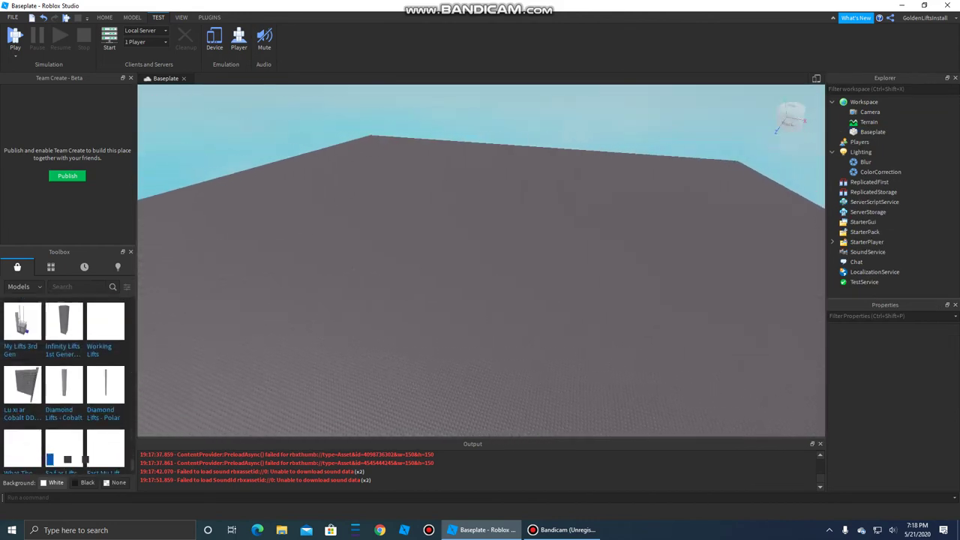
{"action": "scroll", "coordinate": [67, 459], "scroll_direction": "down", "scroll_amount": 2}
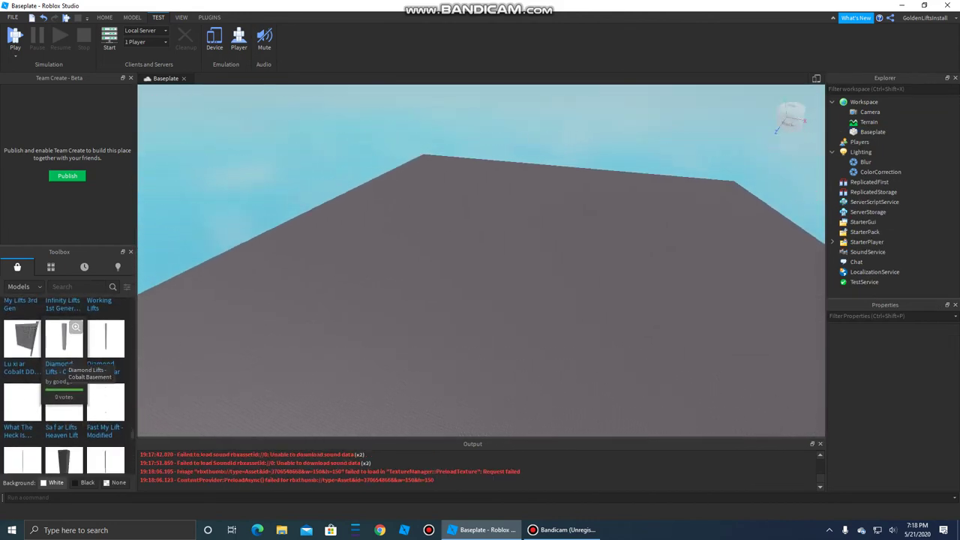
{"action": "left_click", "coordinate": [64, 341]}
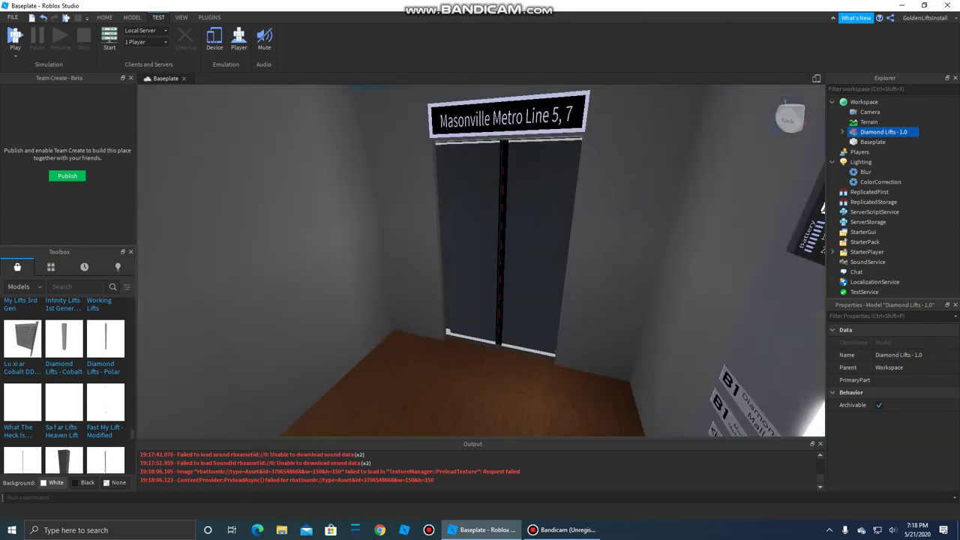
{"action": "key", "text": "Delete"}
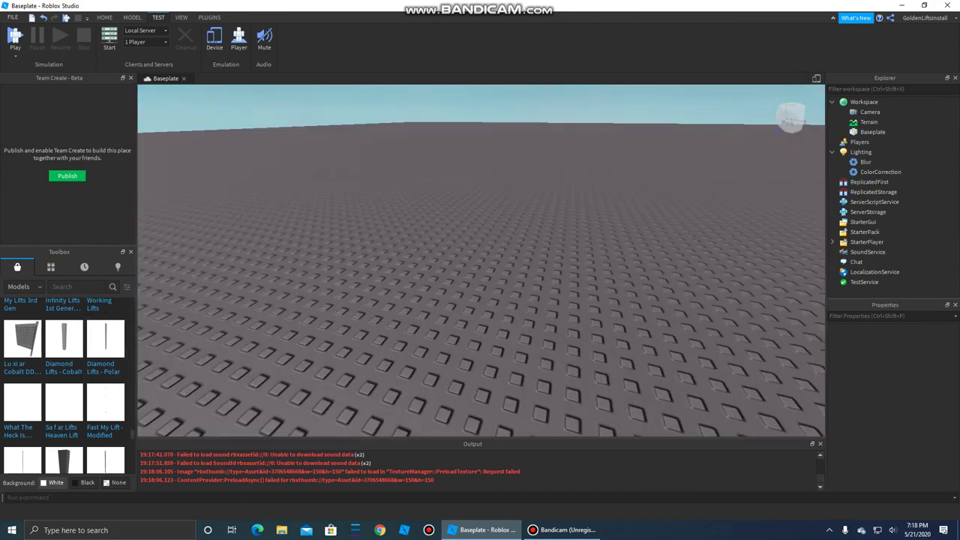
- Insert the Safar Lifts Heaven Lift model and inspect its cabin interior at baseplate level
{"action": "scroll", "coordinate": [75, 365], "scroll_direction": "down", "scroll_amount": 1}
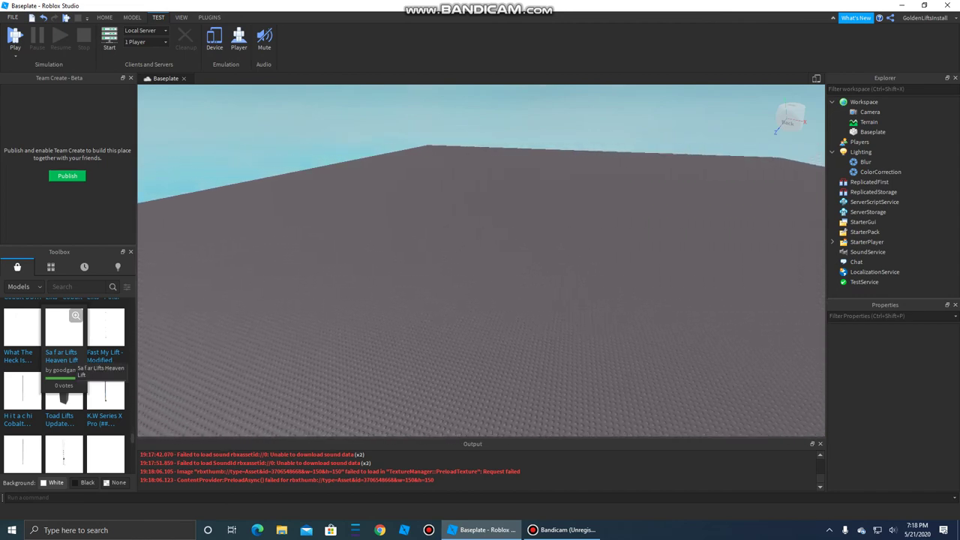
{"action": "left_click", "coordinate": [63, 334]}
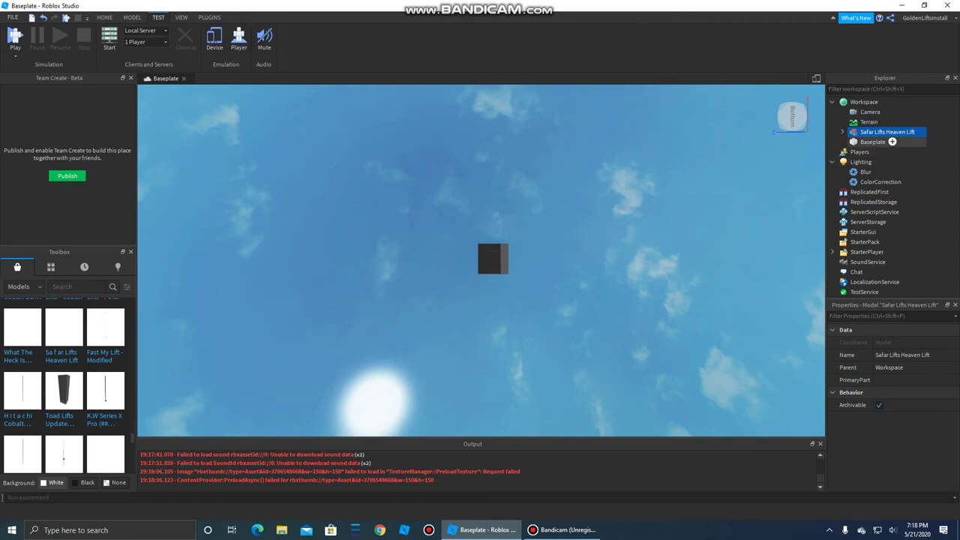
{"action": "key", "text": "w"}
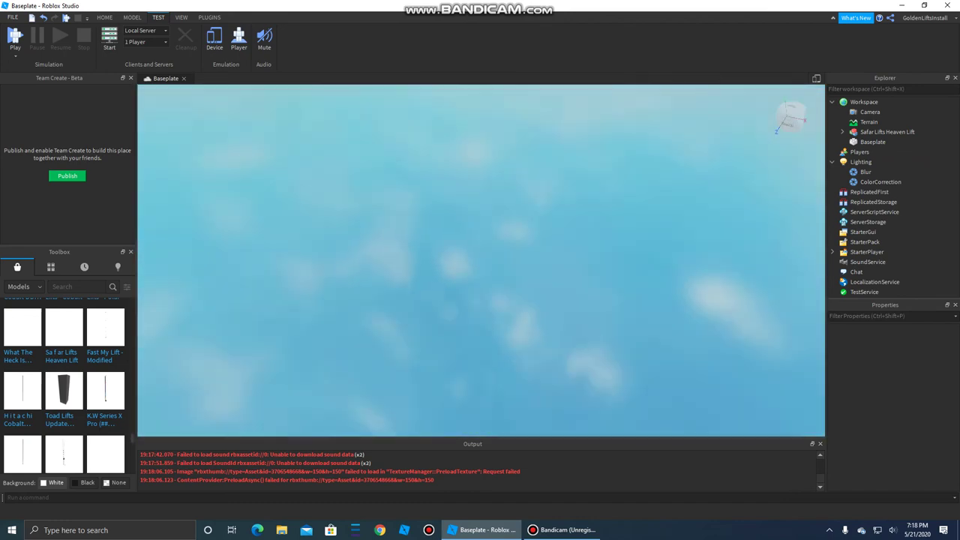
{"action": "key", "text": "q"}
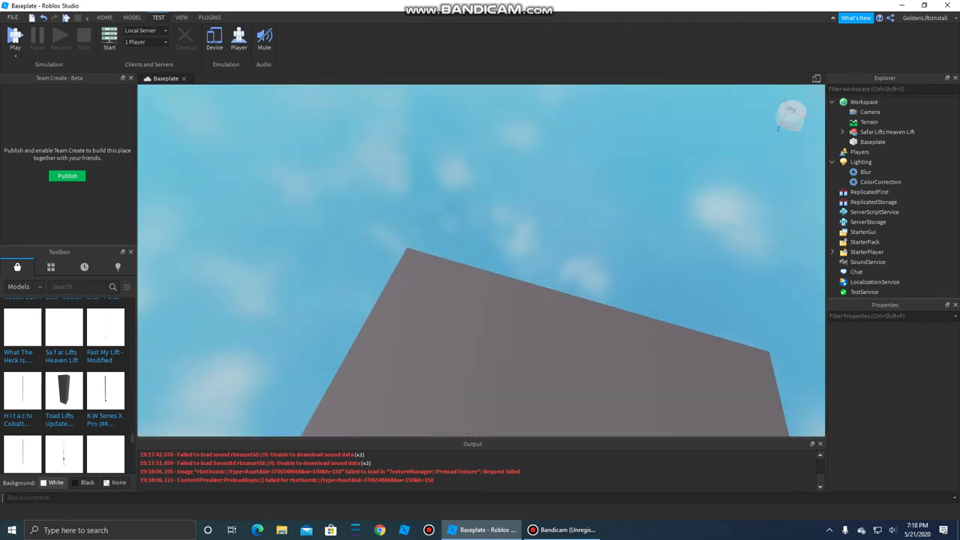
{"action": "right_click_drag", "start_coordinate": [615, 398], "coordinate": [615, 398]}
{"action": "key", "text": "w"}
{"action": "key", "text": "w"}
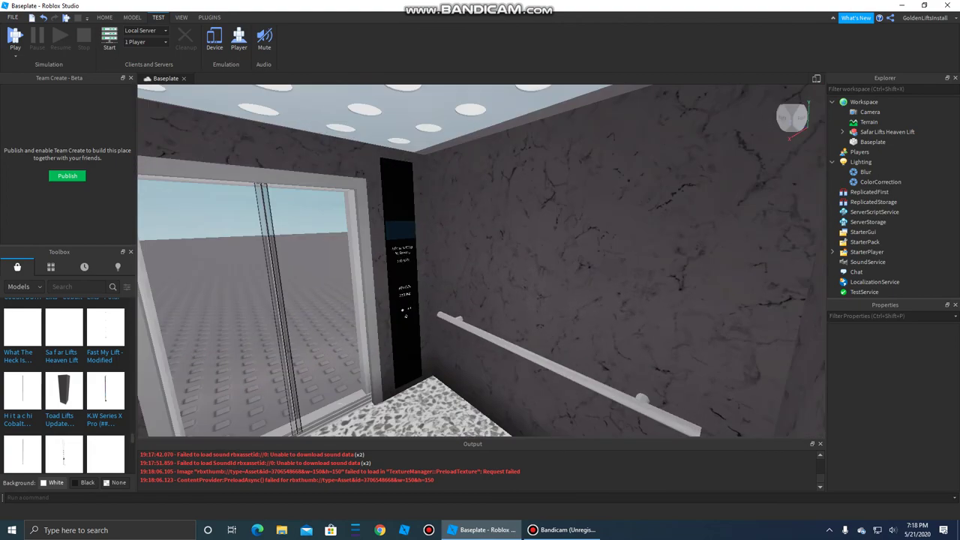
- View the Safar Lifts Heaven Lift's landing entrance and exterior from the back, and delete the model
{"action": "right_click_drag", "start_coordinate": [615, 398], "coordinate": [615, 398]}
{"action": "left_click", "coordinate": [791, 119]}
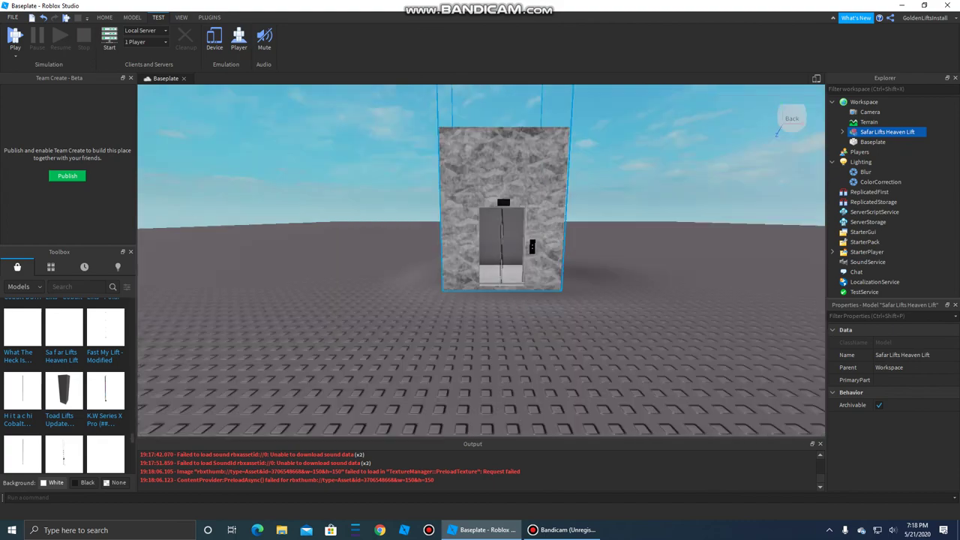
{"action": "key", "text": "w"}
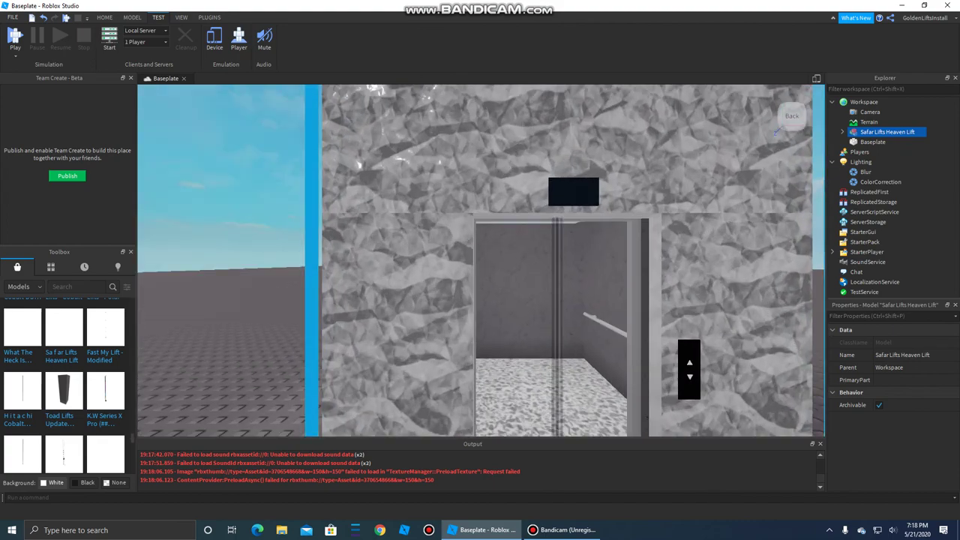
{"action": "key", "text": "d"}
{"action": "key", "text": "s"}
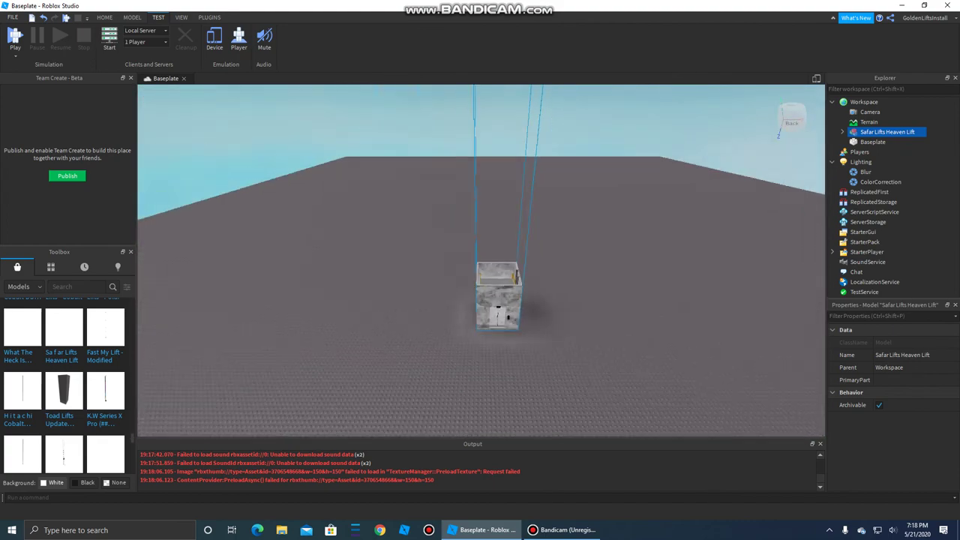
{"action": "key", "text": "Delete"}
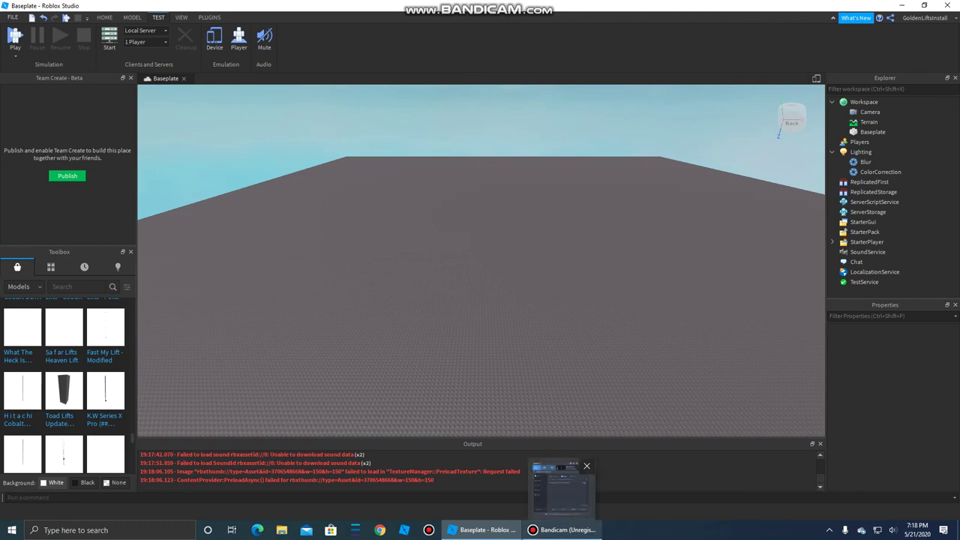
{"action": "left_click", "coordinate": [563, 530]}
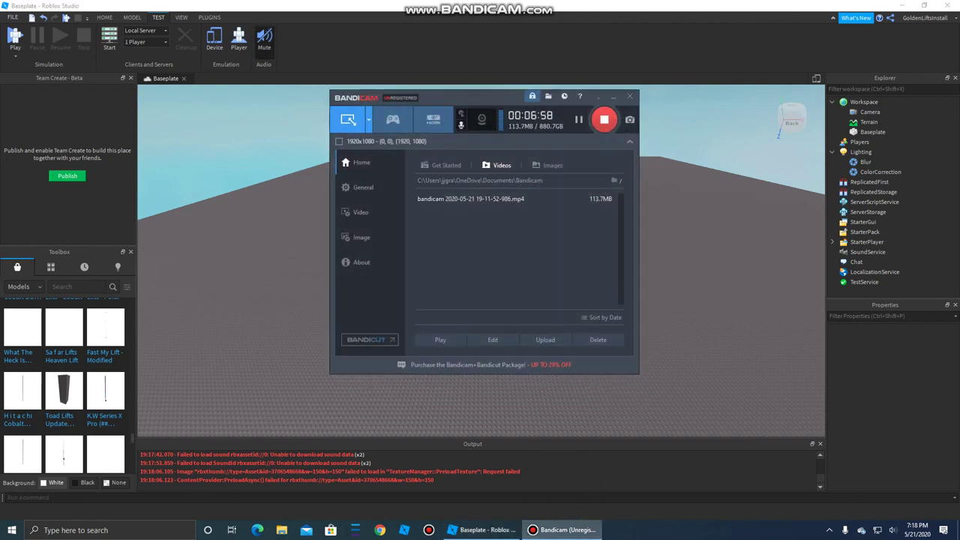
{"action": "left_click", "coordinate": [471, 199]}
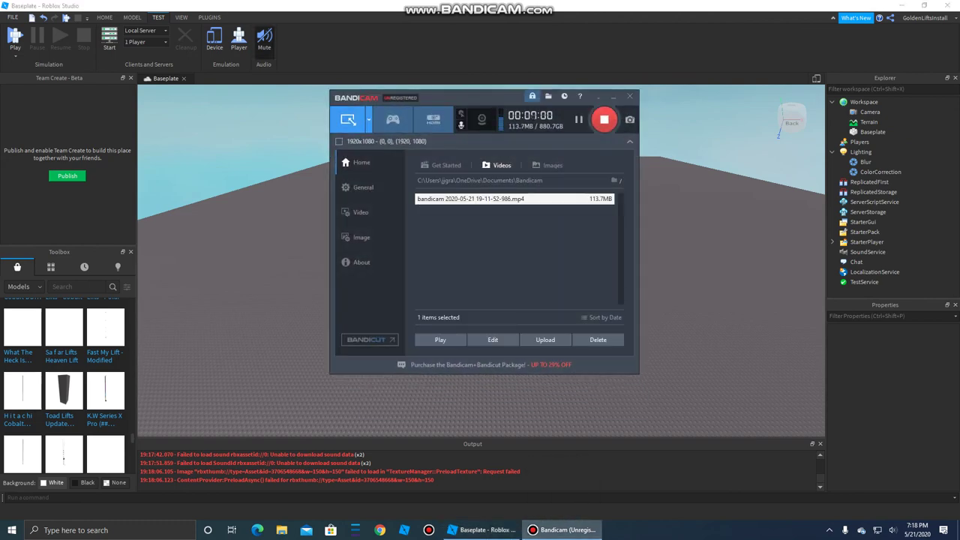